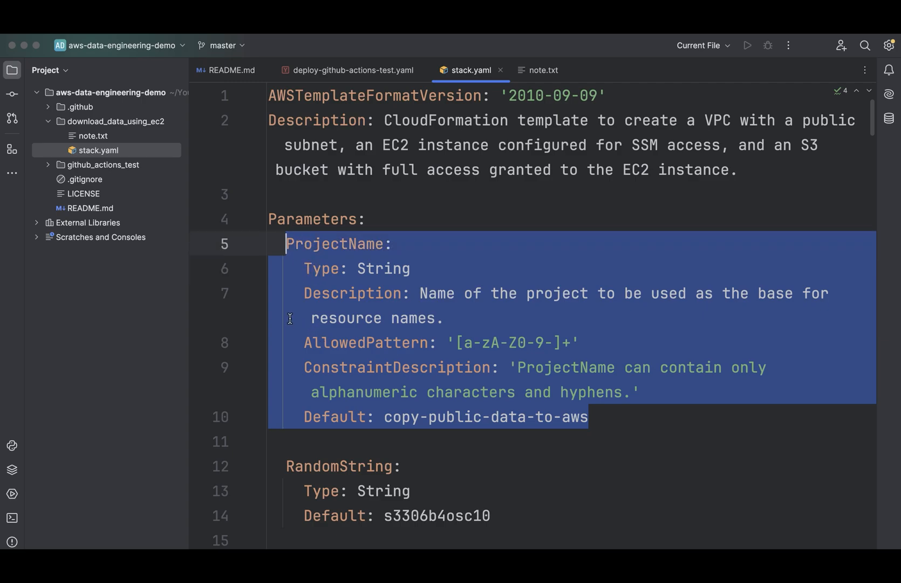
- Hide the project tree and review the ProjectName and RandomString parameters with their default values in stack.yaml
key(alt+Up)
drag(493, 516, 274, 442)
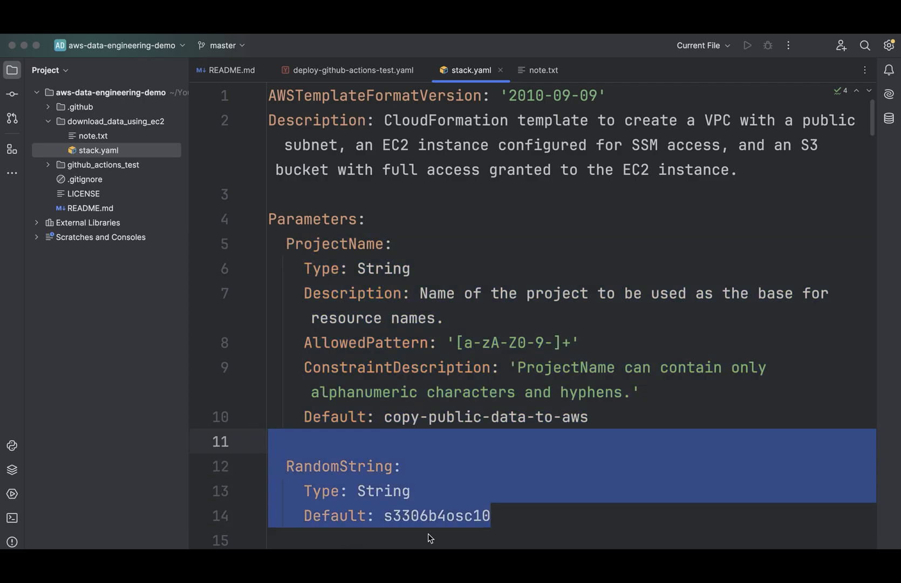
key(Escape)
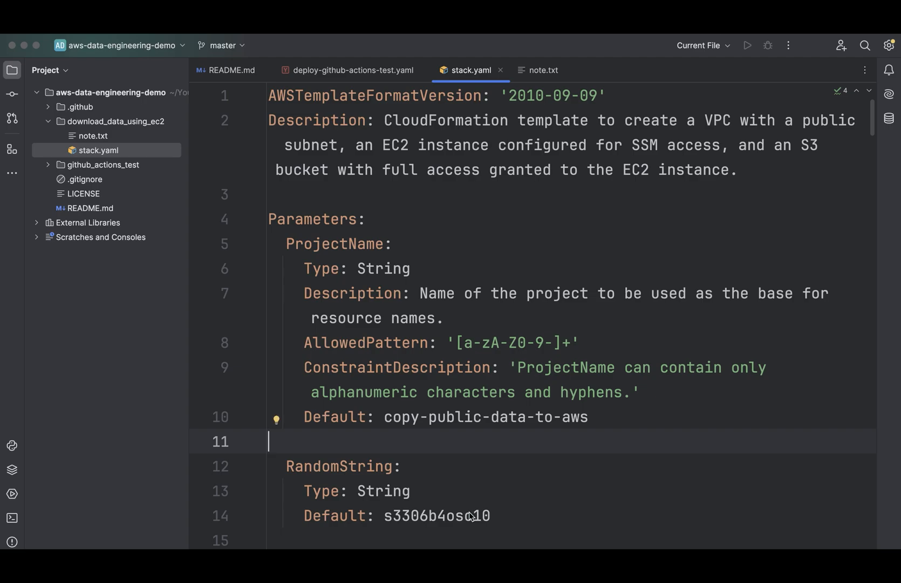
click(12, 70)
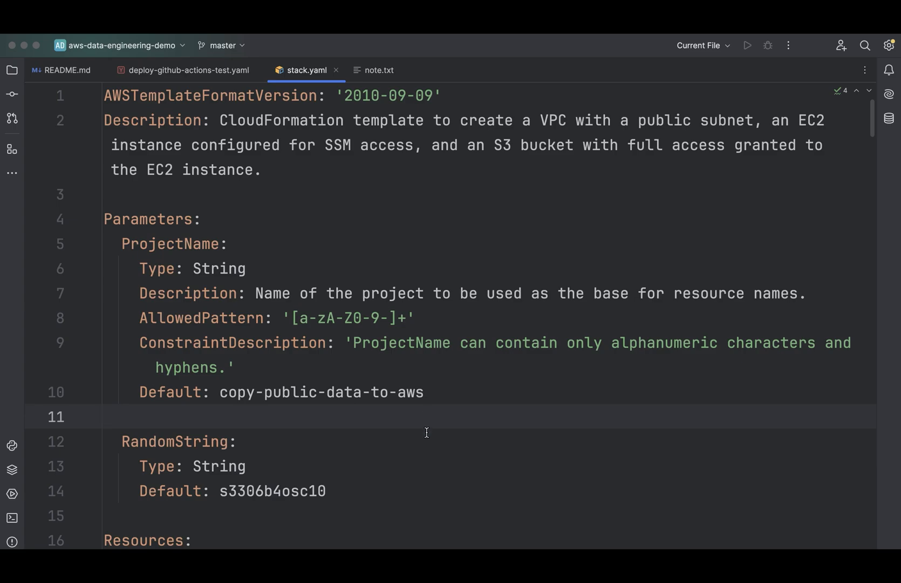
drag(425, 460, 223, 455)
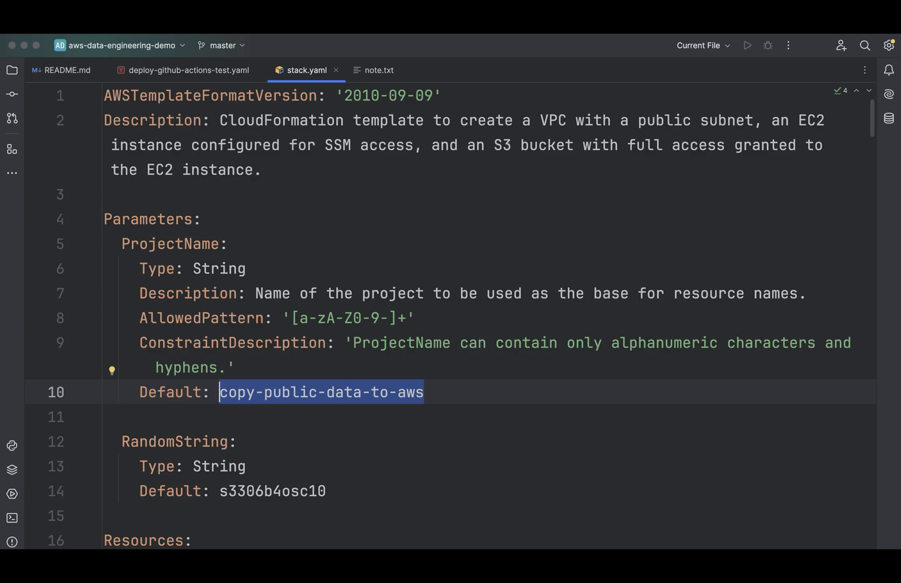
drag(326, 490, 219, 491)
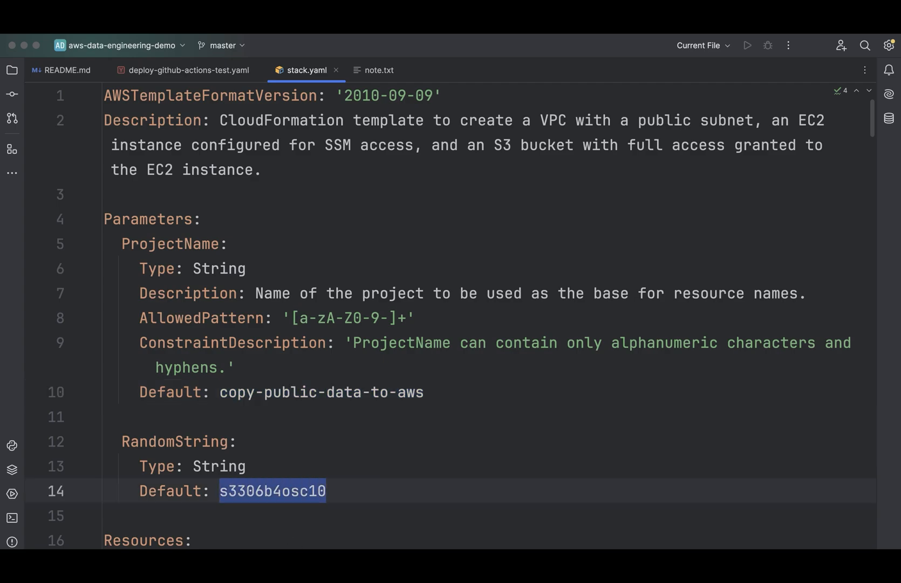
click(104, 516)
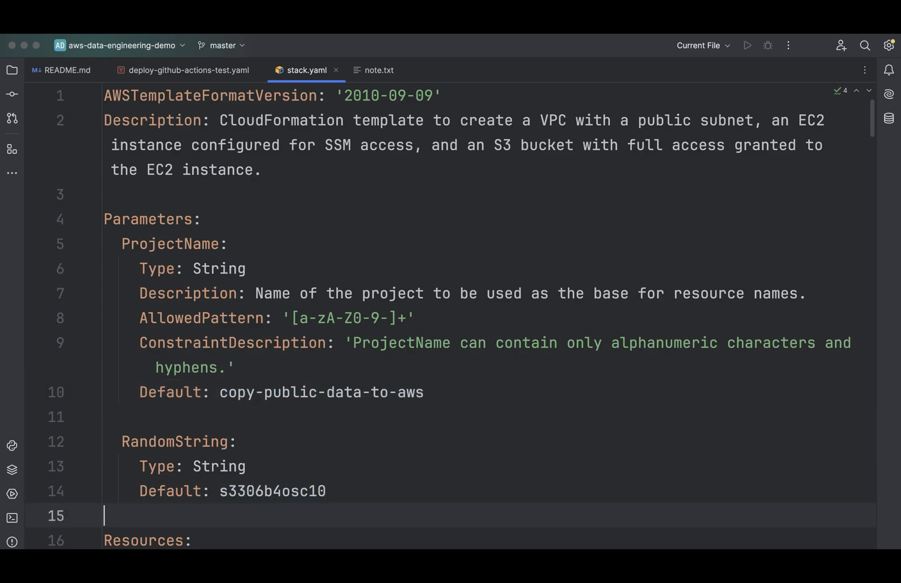
- Examine the VPC resource's CIDR block and its EnableDnsSupport and EnableDnsHostnames settings
scroll(451, 315, down, 5)
scroll(450, 316, down, 3)
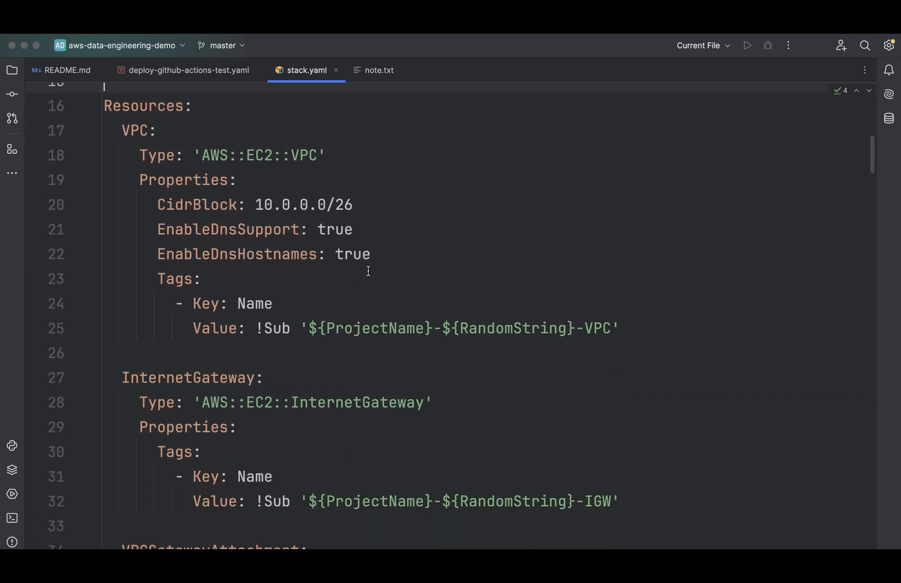
drag(354, 204, 256, 204)
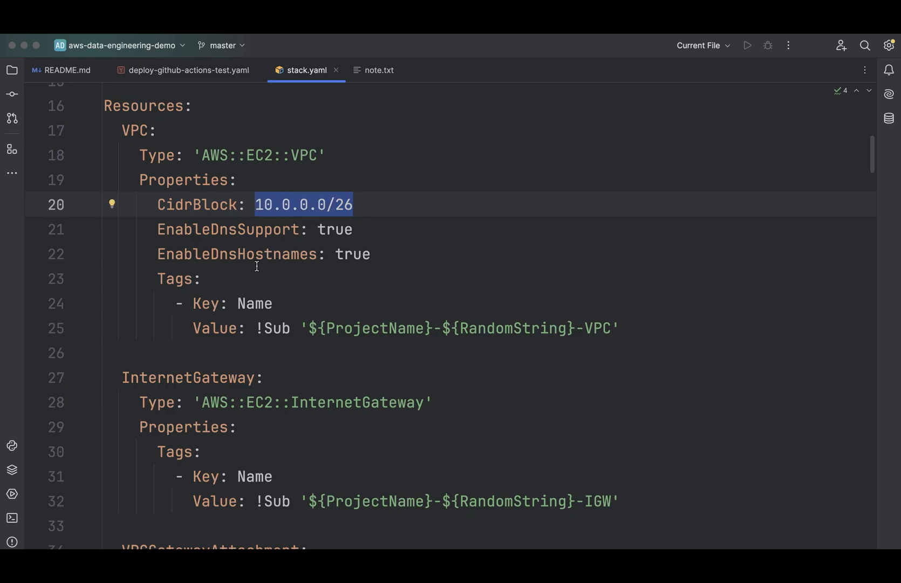
drag(378, 254, 157, 229)
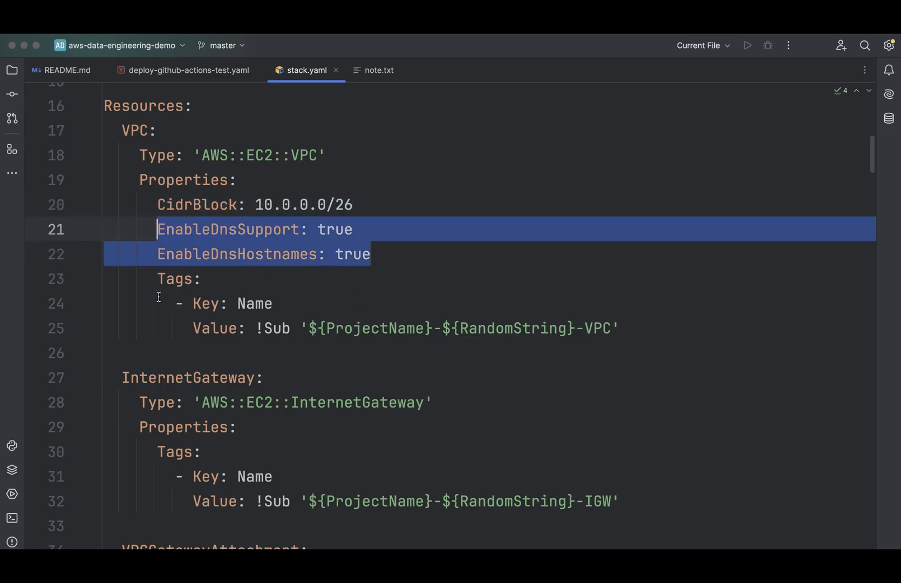
- Read through the InternetGateway resource definition and the VPCGatewayAttachment below it
scroll(257, 417, down, 5)
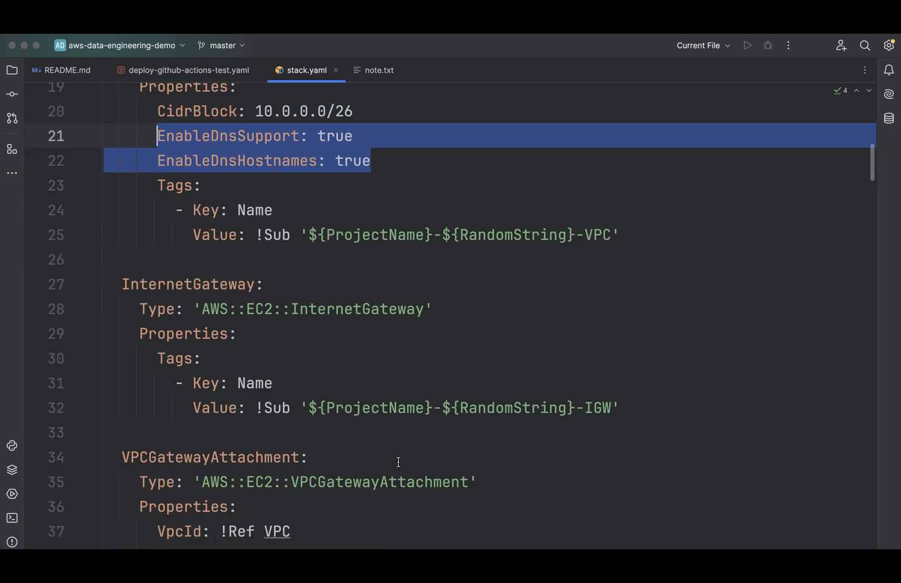
scroll(398, 462, down, 2)
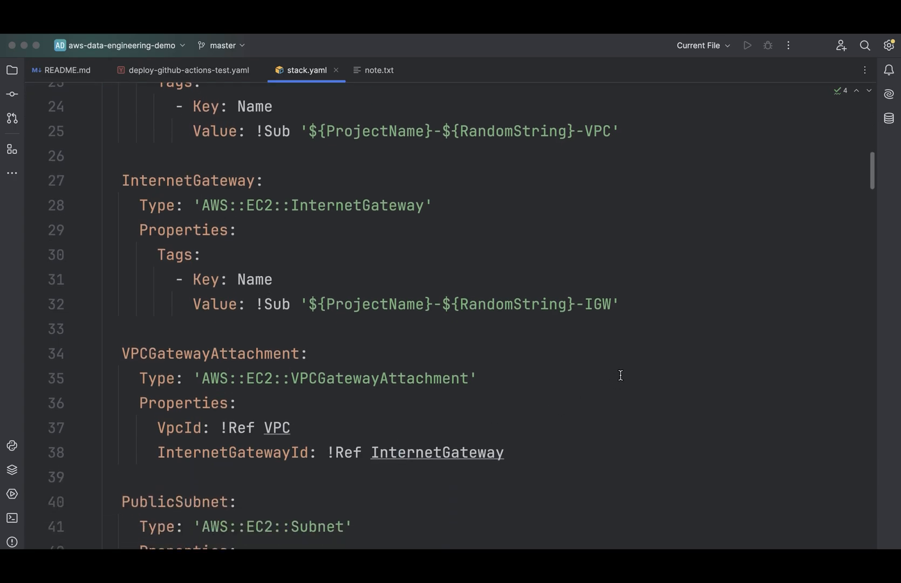
drag(621, 305, 122, 180)
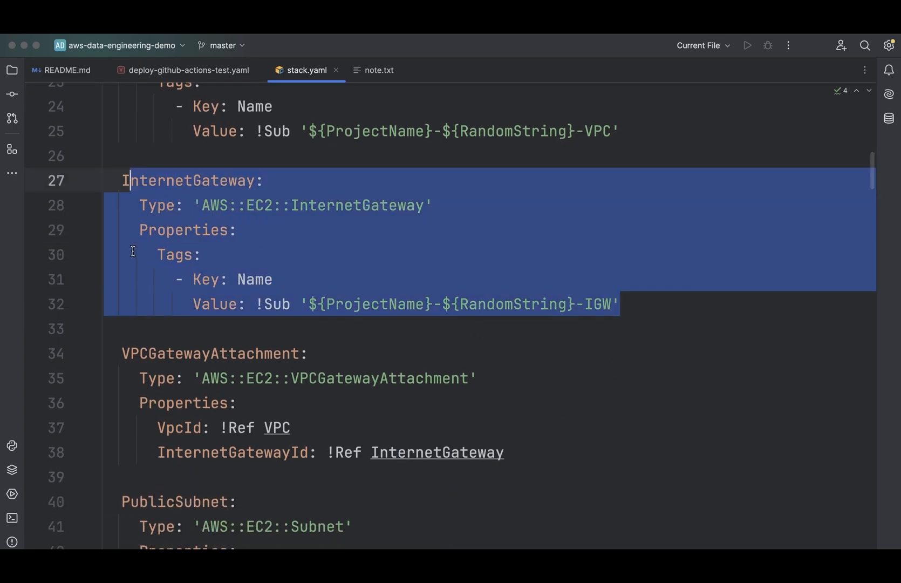
scroll(214, 396, down, 7)
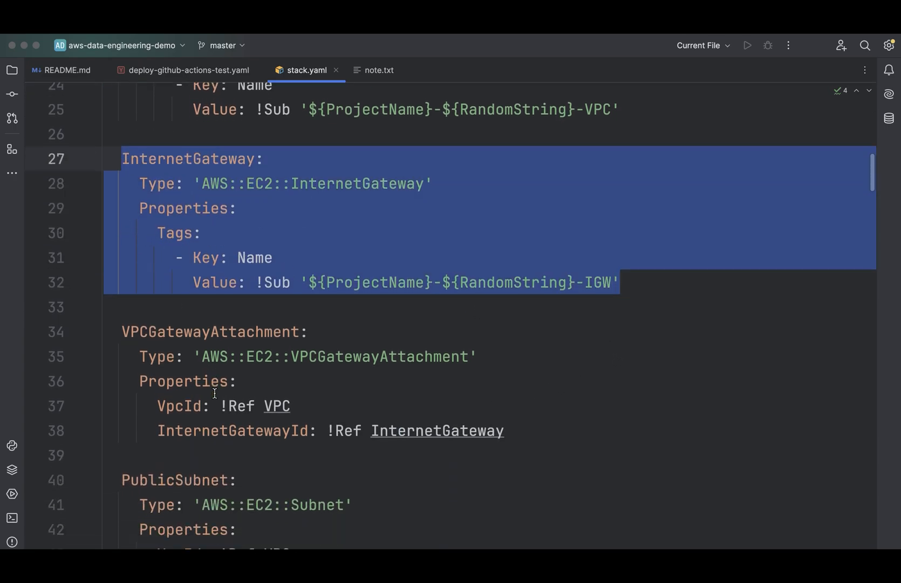
- Examine the PublicSubnet resource's CIDR block and its MapPublicIpOnLaunch setting
scroll(215, 393, down, 4)
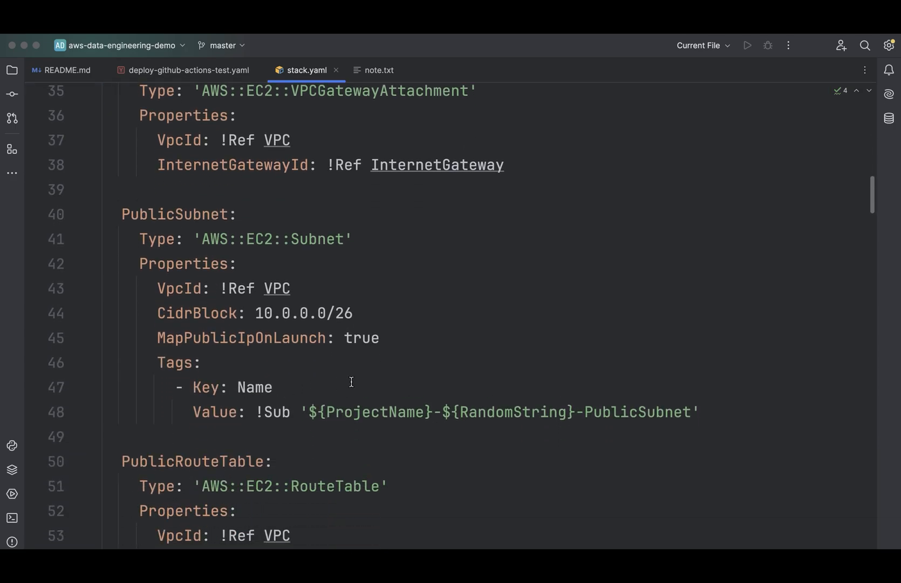
drag(357, 382, 258, 374)
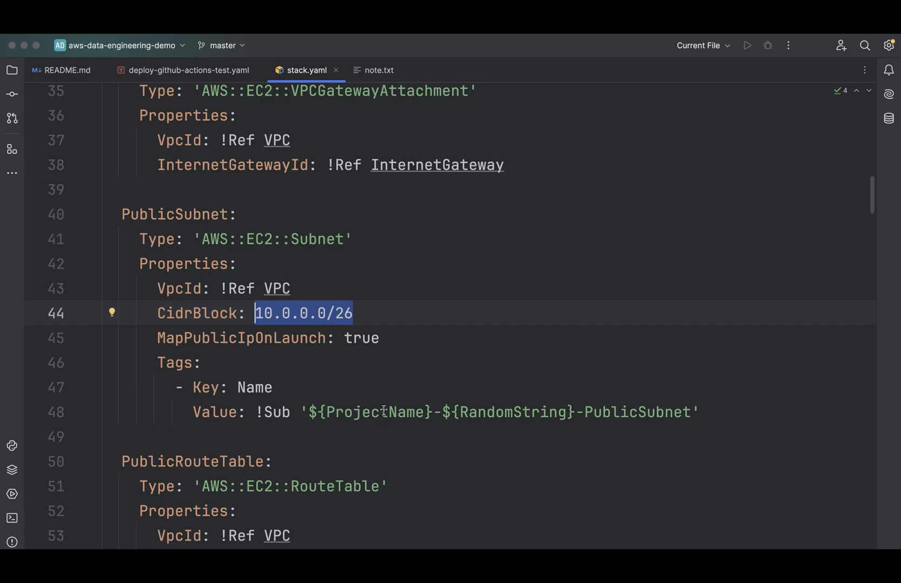
drag(382, 401, 154, 401)
- Review the routing resources: PublicRouteTable, PublicRoute and SubnetRouteTableAssociation
scroll(154, 401, down, 4)
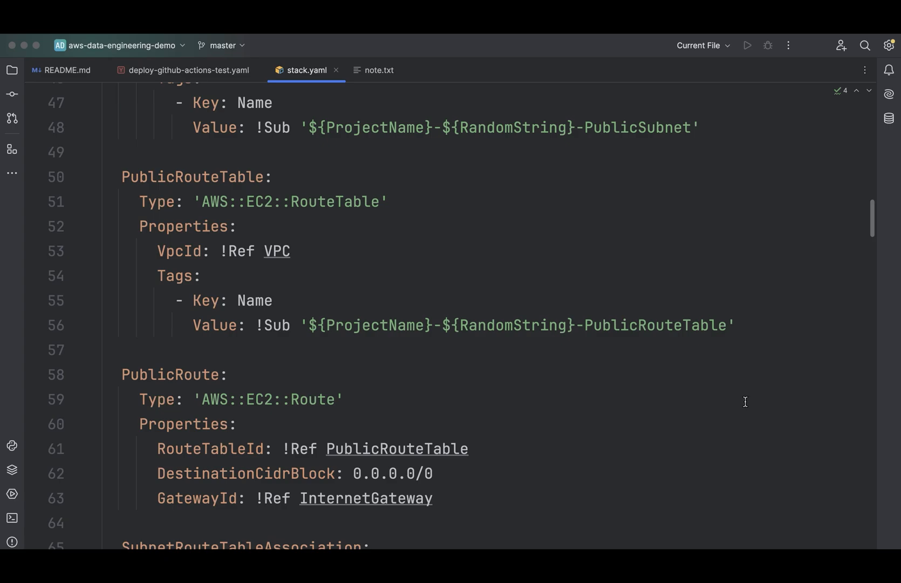
drag(739, 324, 166, 202)
drag(158, 256, 121, 178)
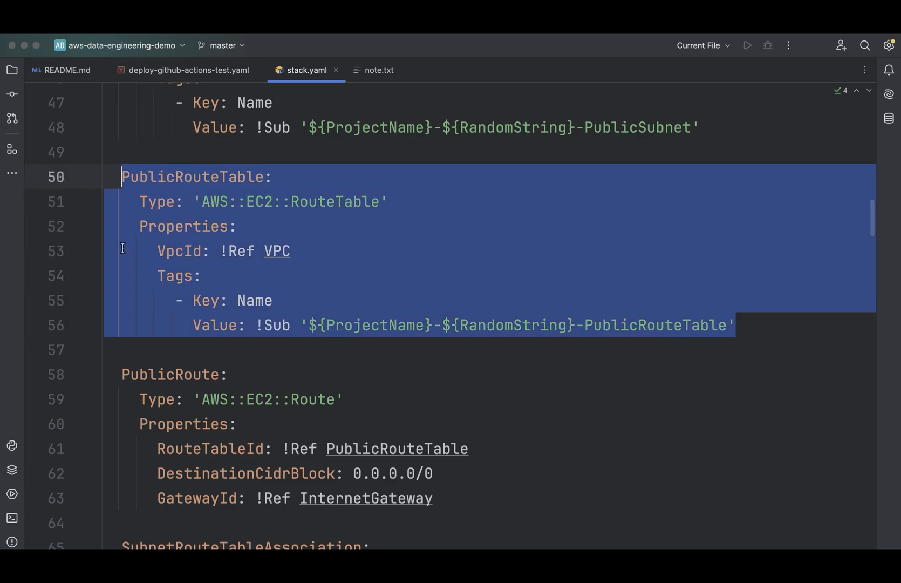
scroll(419, 425, down, 3)
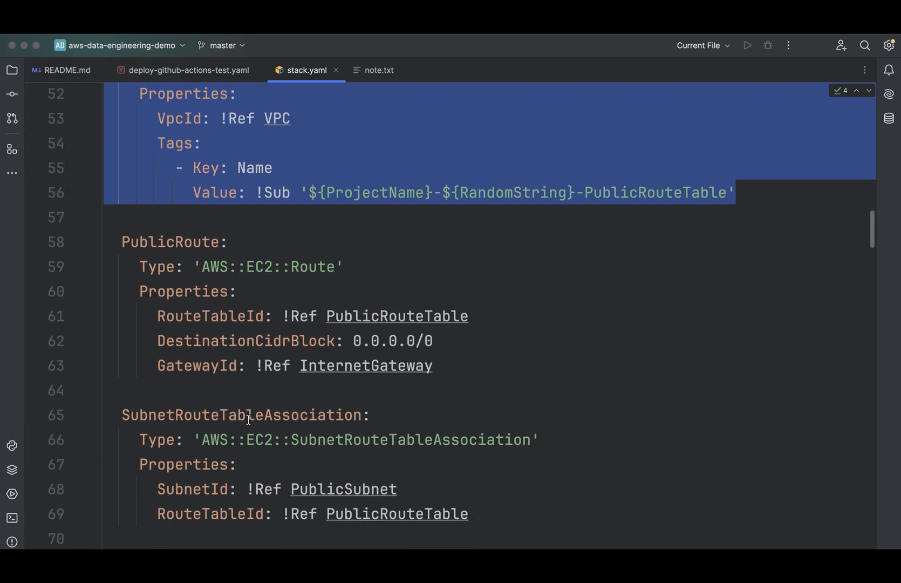
drag(434, 340, 122, 216)
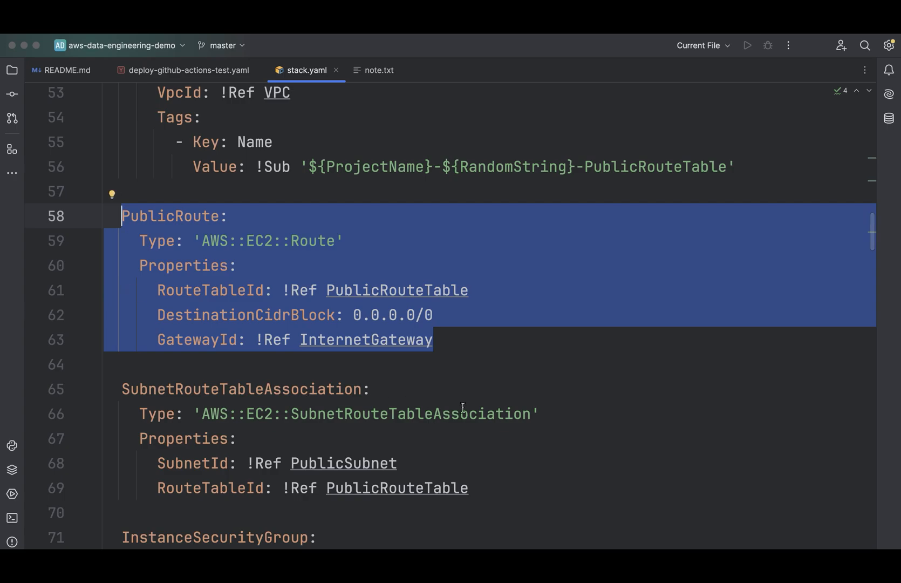
key(Right)
scroll(463, 407, down, 5)
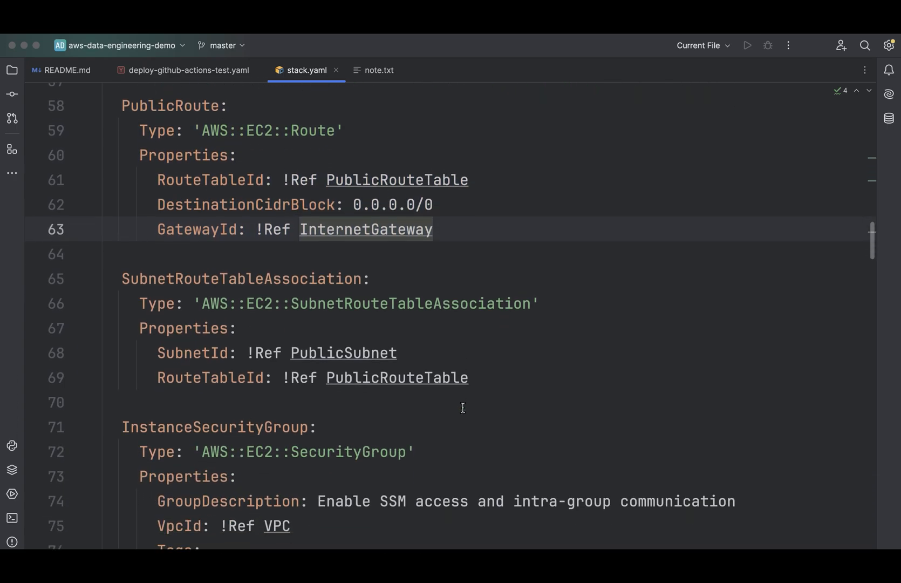
drag(469, 308, 122, 211)
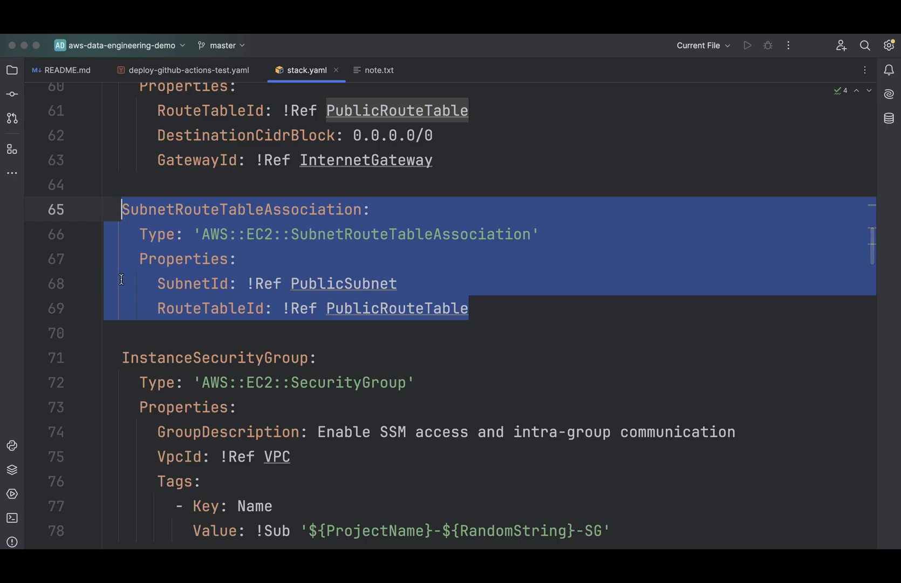
- Examine the InstanceSecurityGroup resource, including its description and VPC reference
scroll(271, 390, down, 2)
scroll(270, 391, down, 3)
click(313, 350)
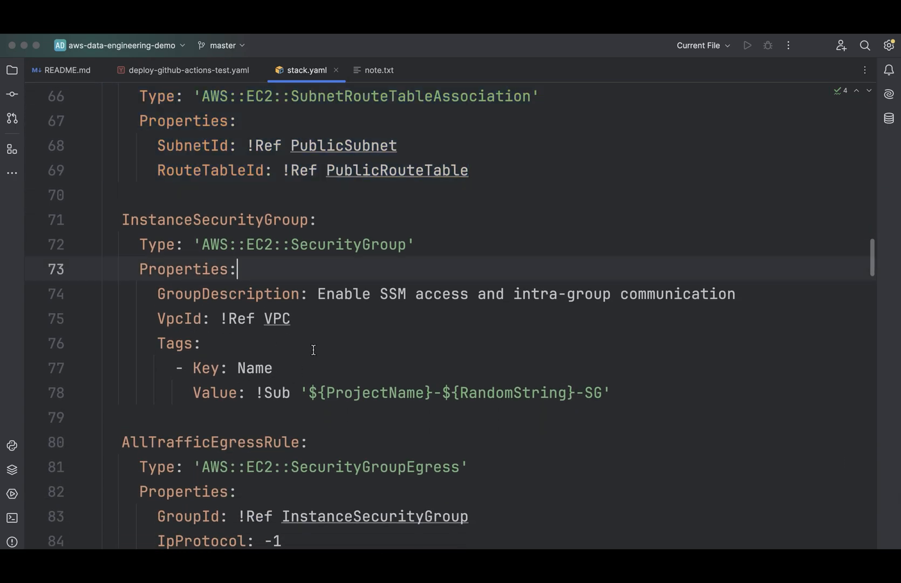
scroll(313, 350, down, 2)
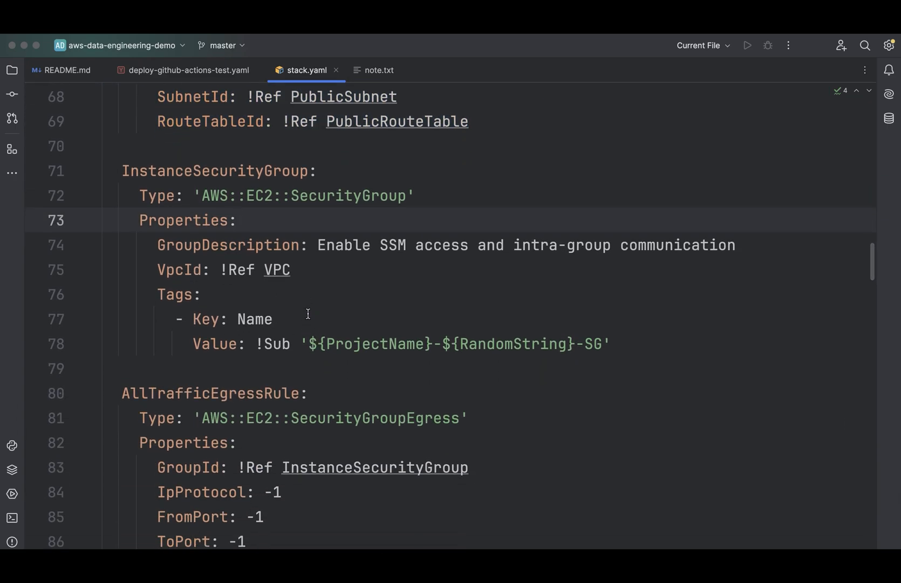
scroll(301, 299, down, 1)
scroll(301, 299, down, 1)
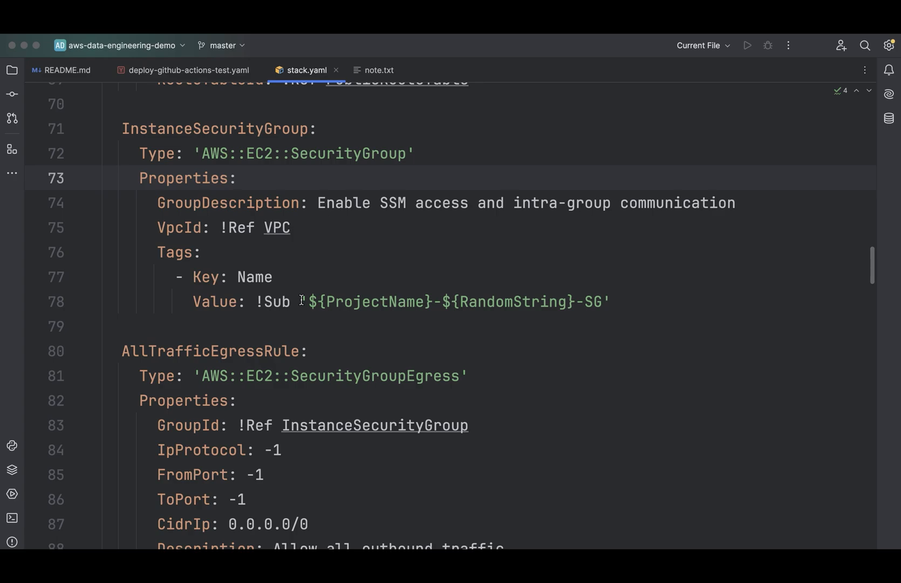
key(Down)
key(Down)
key(End)
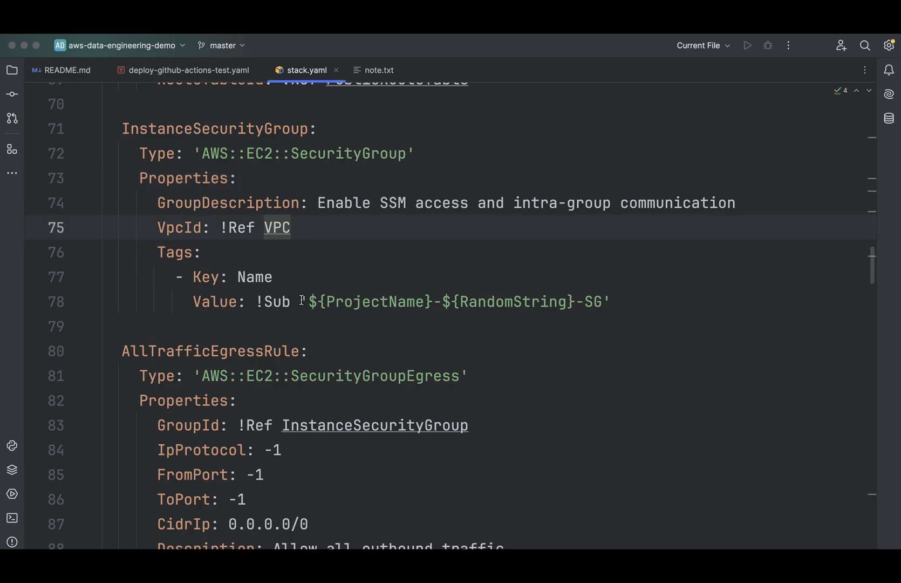
- Review the security group rules, checking the CidrIp of AllTrafficEgressRule and the SelfReferencingIngress definition
scroll(302, 368, down, 5)
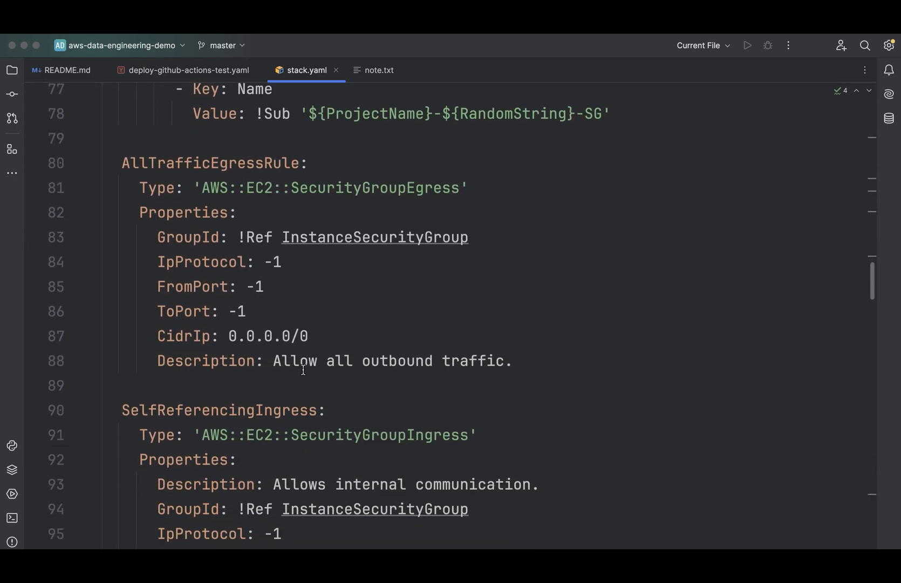
drag(342, 400, 160, 406)
scroll(275, 464, down, 5)
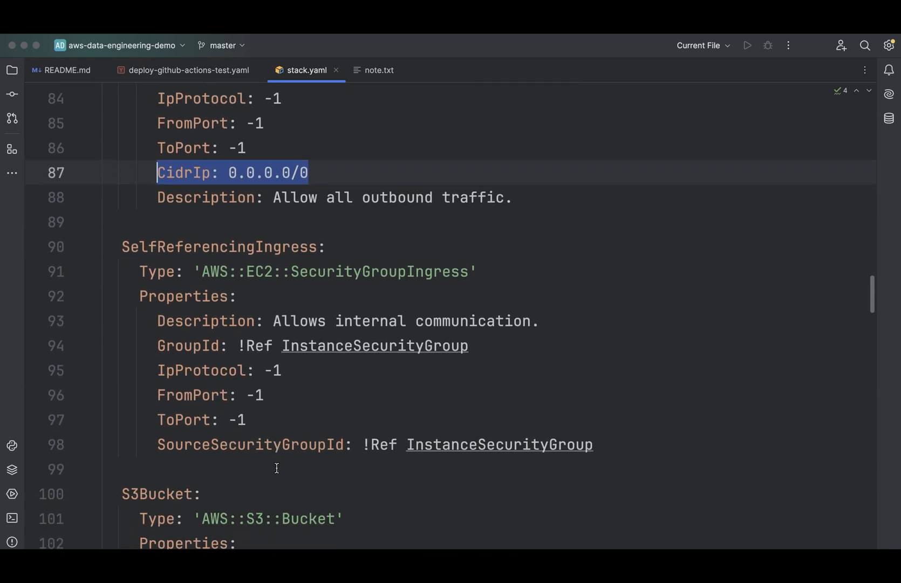
drag(334, 324, 122, 312)
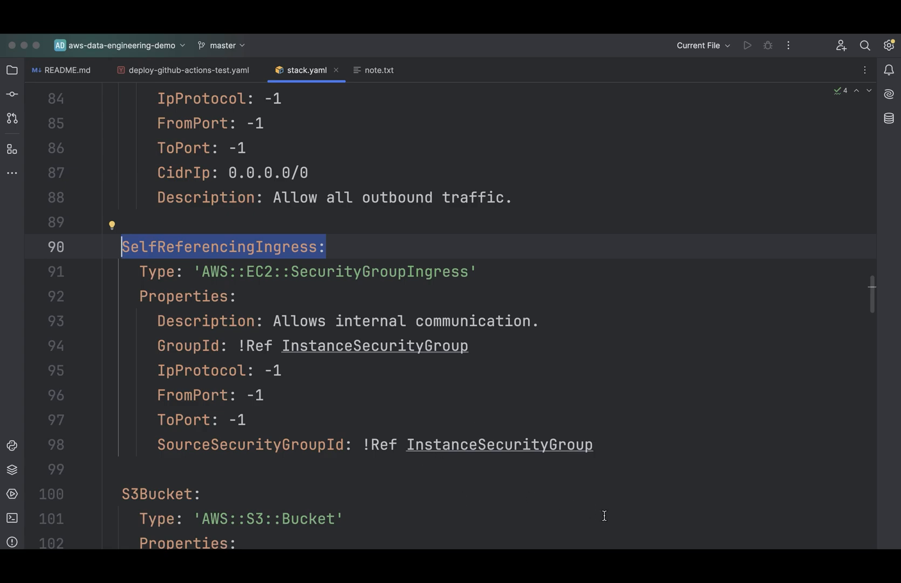
- Examine how the S3Bucket resource builds its BucketName from the ProjectName and RandomString parameters
scroll(604, 516, down, 6)
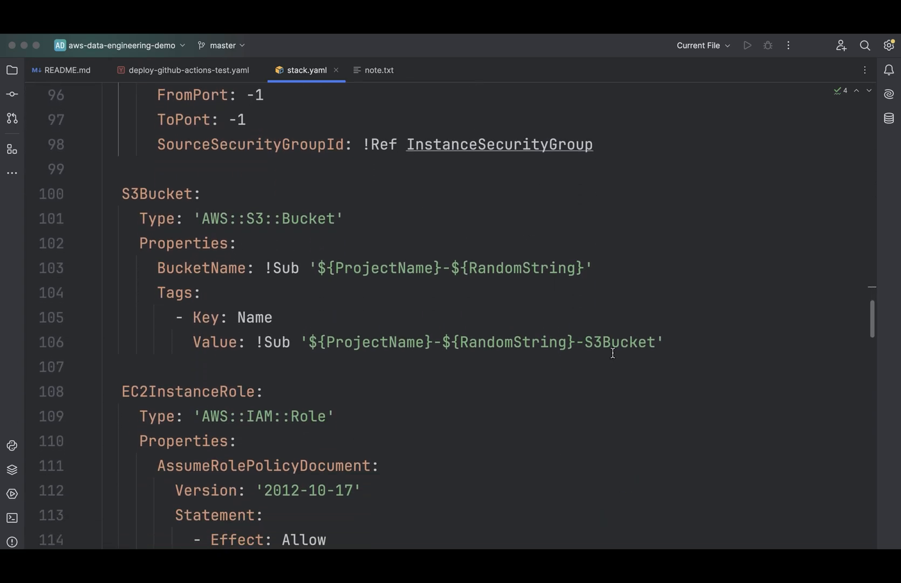
drag(604, 335, 166, 336)
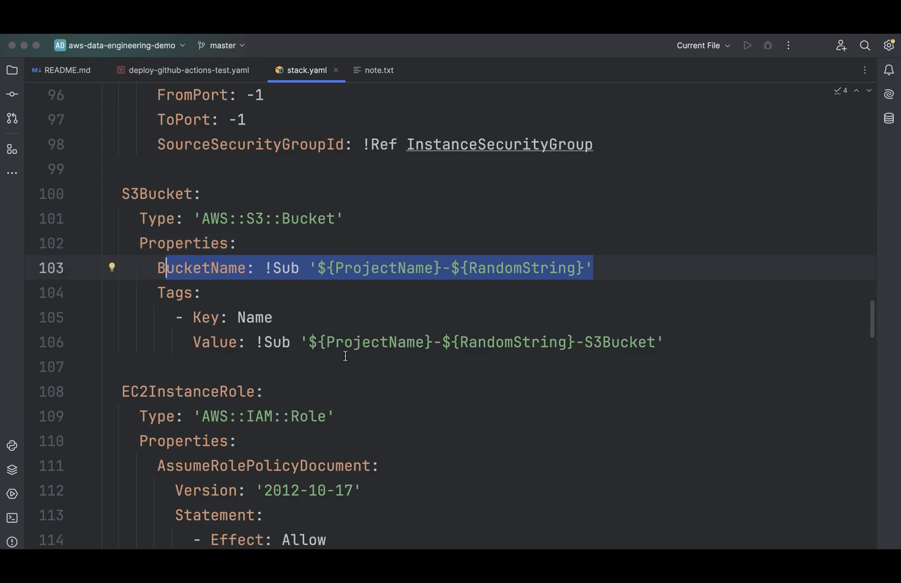
click(335, 268)
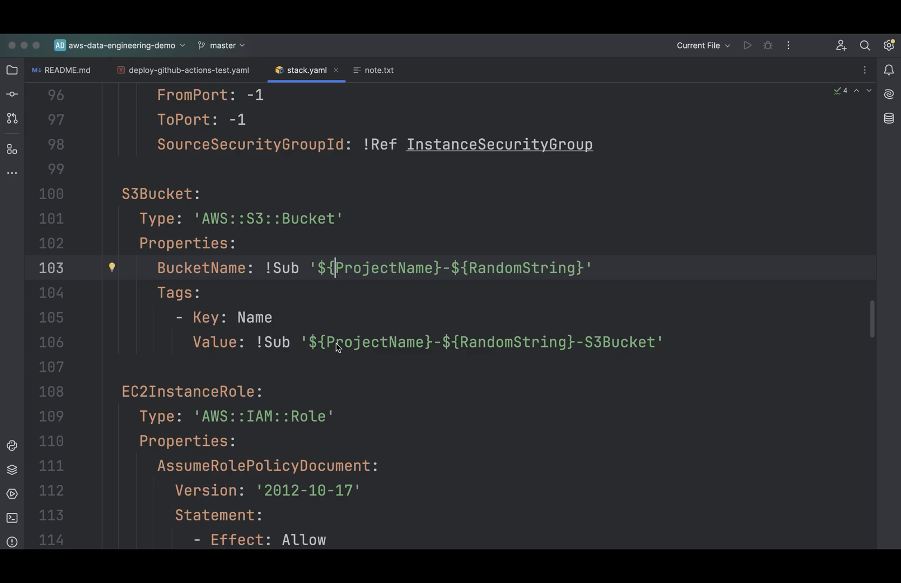
- Examine the EC2InstanceRole resource and its AssumeRolePolicyDocument
scroll(336, 343, down, 8)
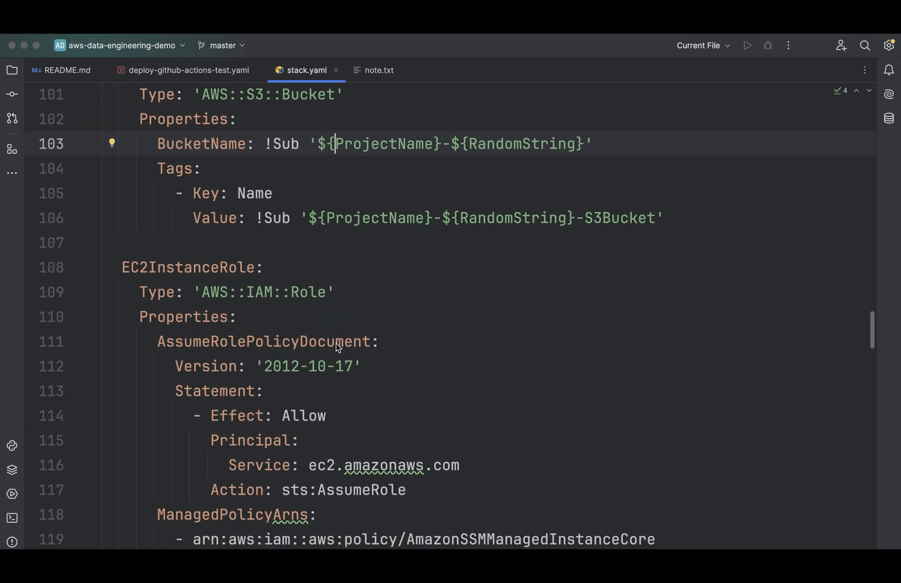
scroll(335, 344, down, 1)
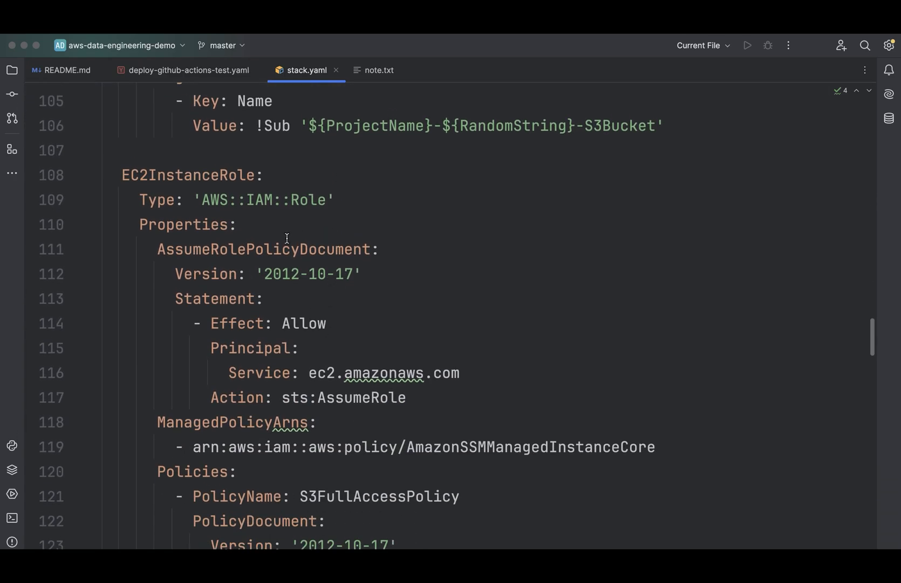
mouse_move(287, 237)
mouse_down()
mouse_move(132, 228)
mouse_move(123, 238)
mouse_up()
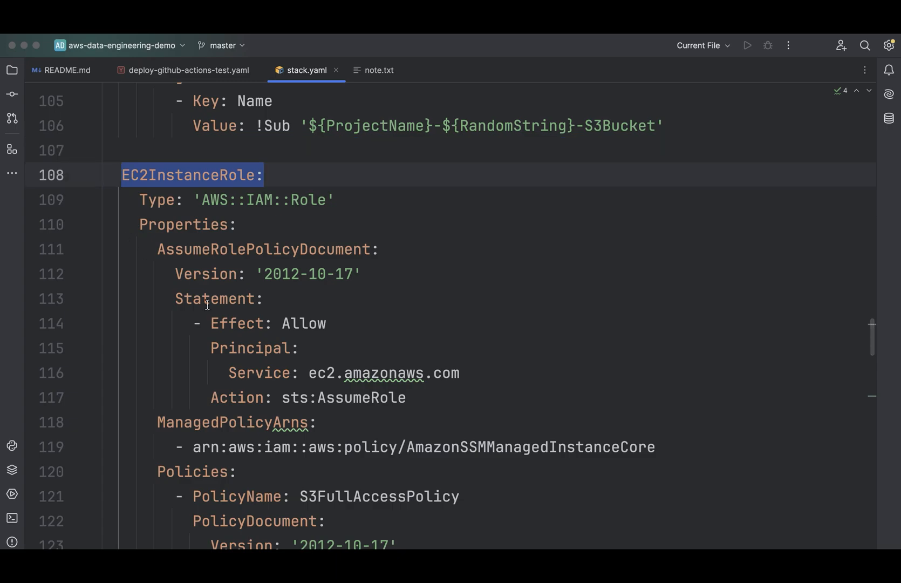
scroll(207, 304, down, 3)
scroll(207, 304, down, 2)
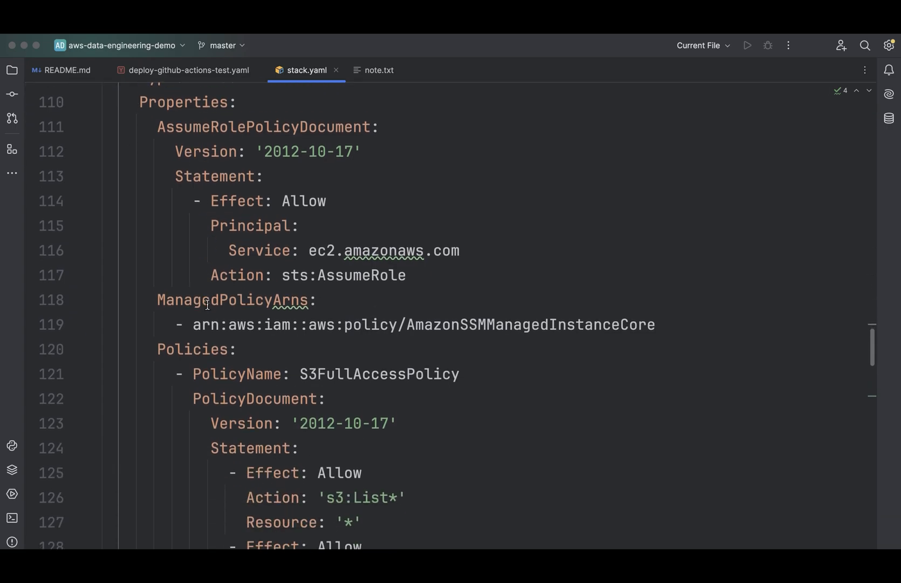
- Review the role's permissions: the S3 object actions in S3FullAccessPolicy and the policy listed under ManagedPolicyArns
scroll(207, 304, down, 6)
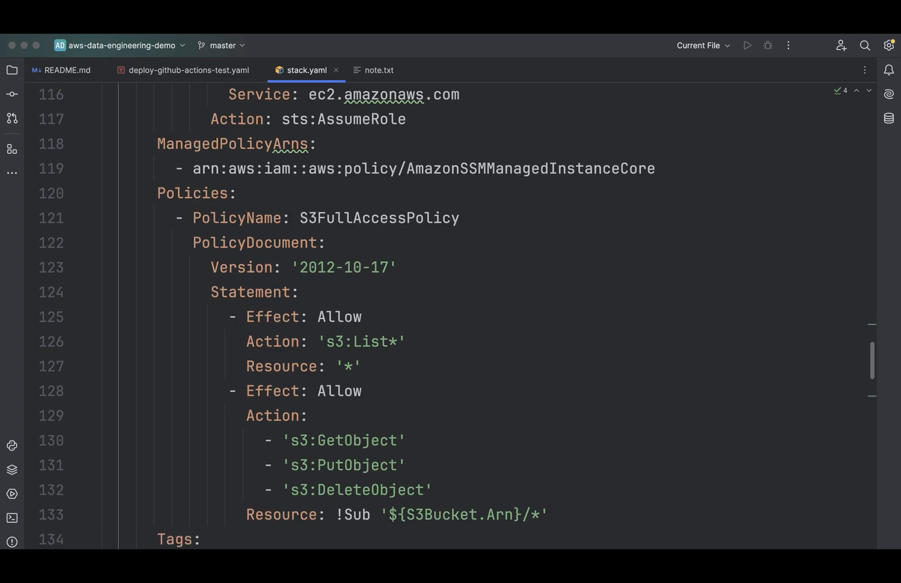
drag(435, 489, 282, 439)
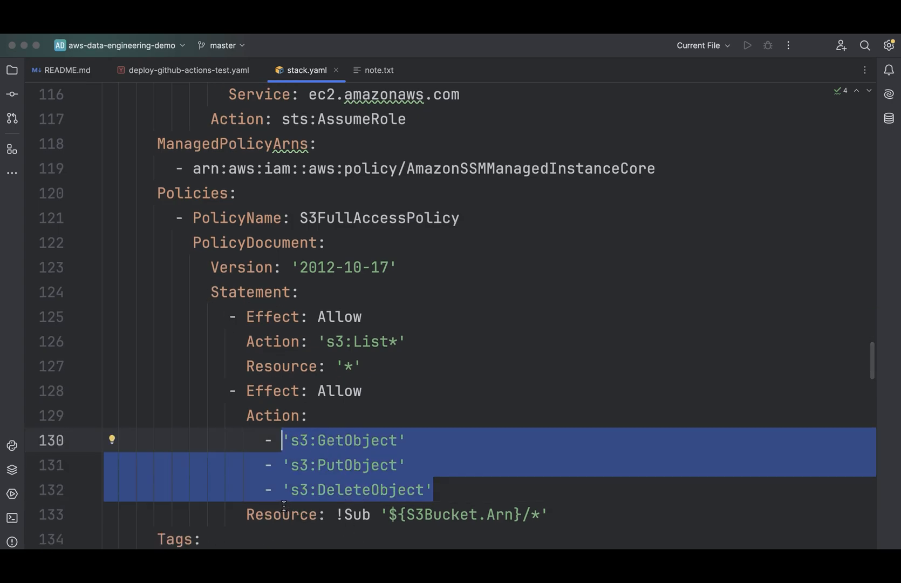
drag(656, 168, 326, 168)
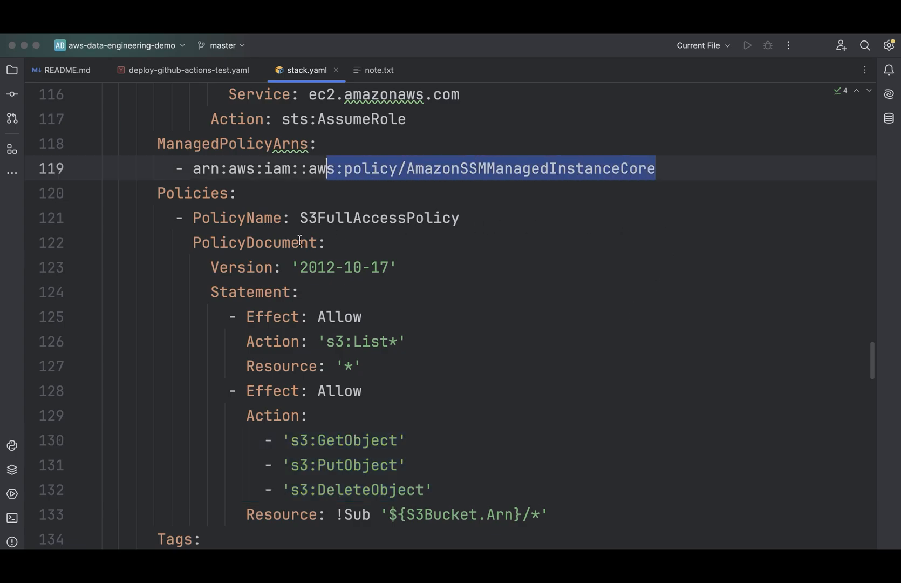
drag(299, 241, 194, 246)
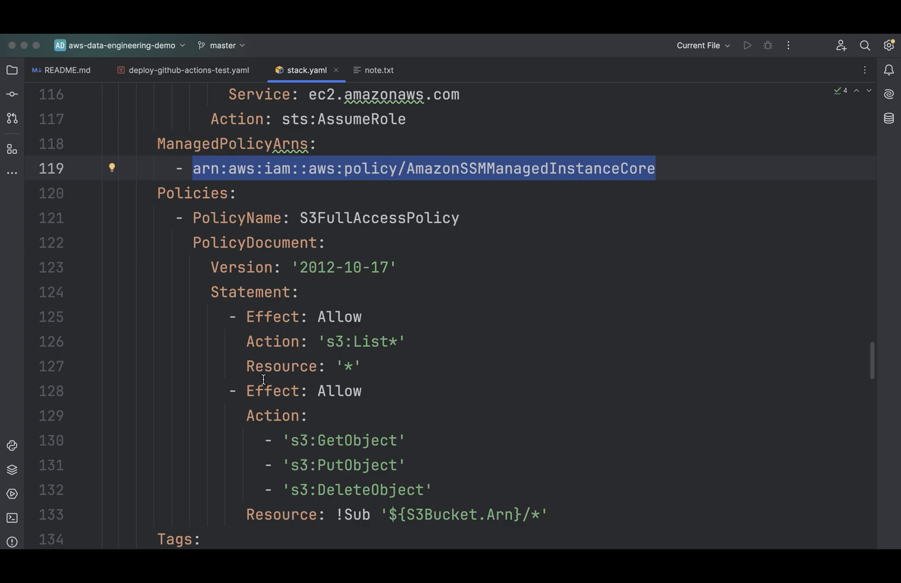
scroll(264, 379, down, 2)
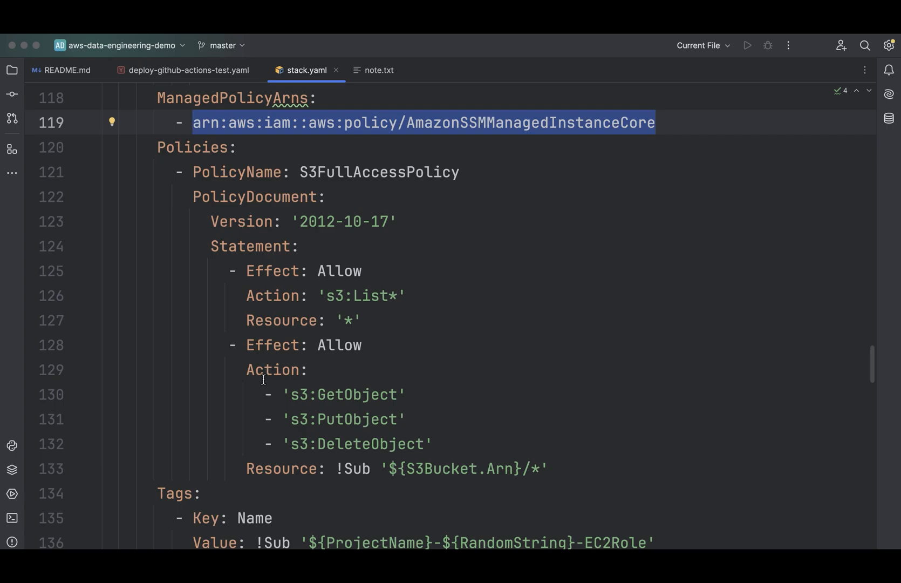
- Review EC2InstanceProfile and check the InstanceType and ImageId properties of the EC2Instance resource
scroll(314, 539, down, 5)
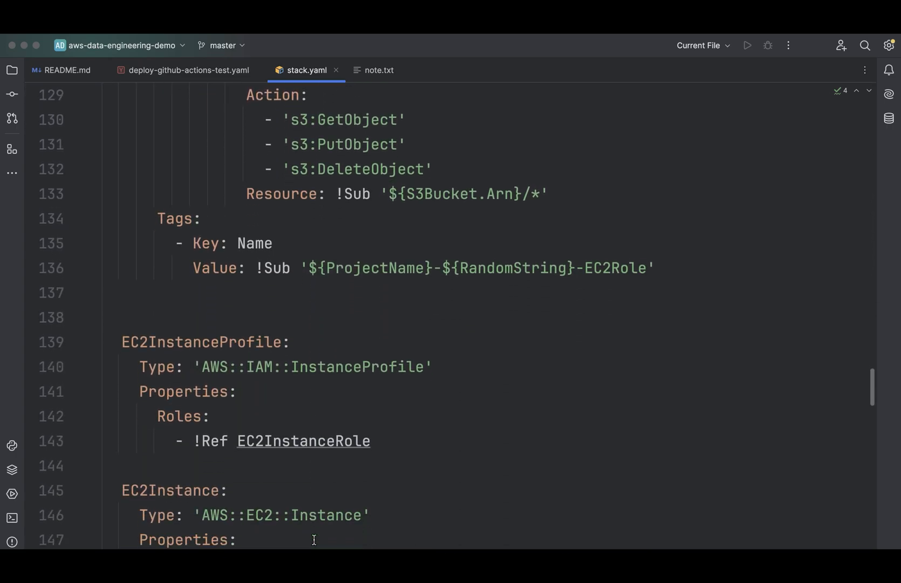
scroll(314, 540, down, 6)
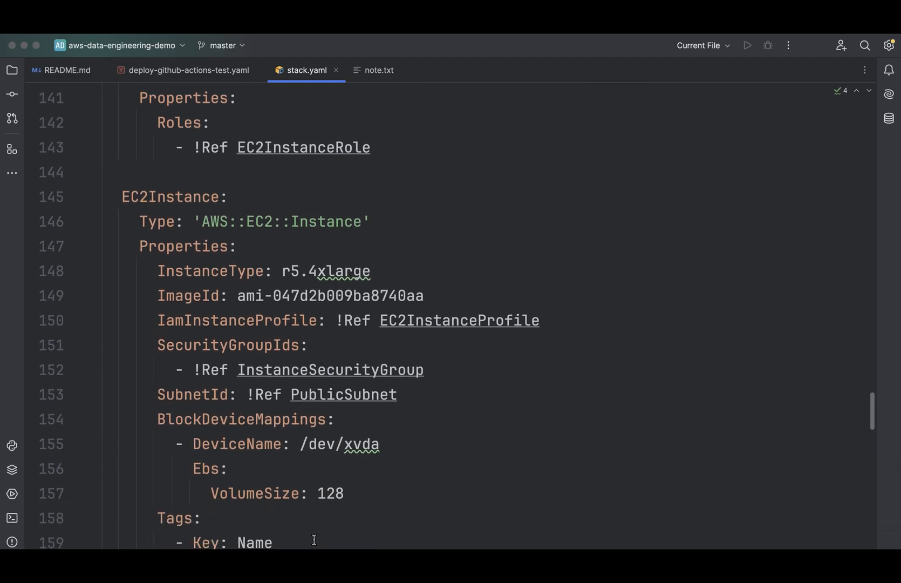
scroll(314, 540, down, 1)
drag(371, 229, 157, 228)
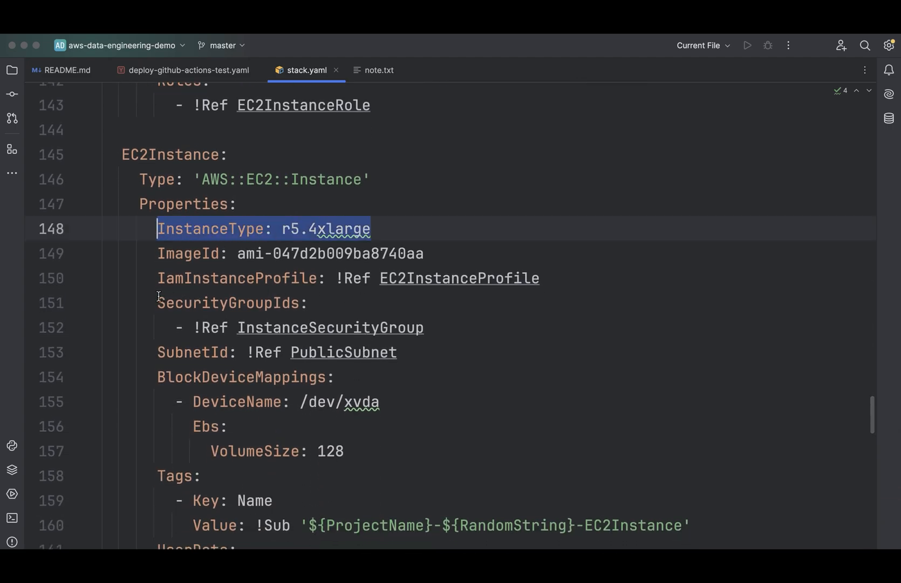
drag(432, 254, 156, 254)
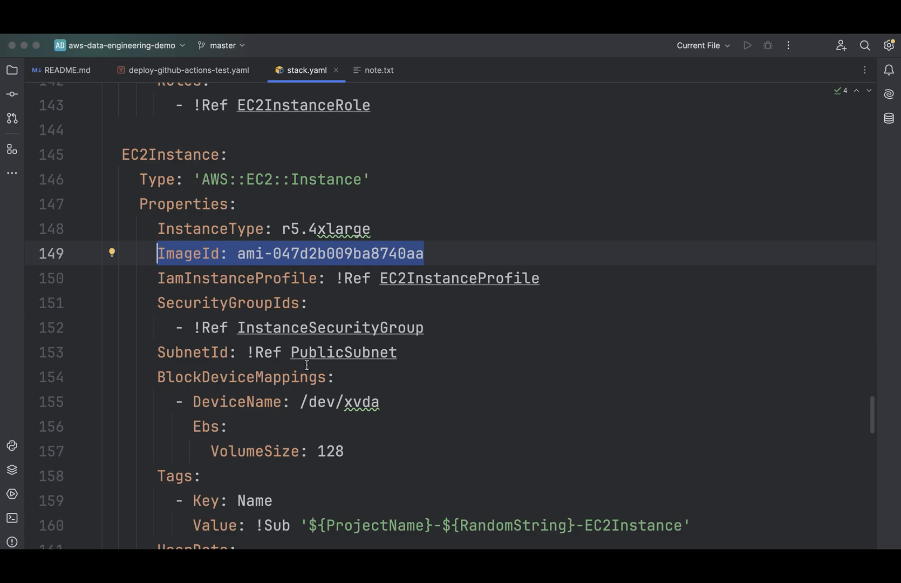
scroll(307, 365, down, 3)
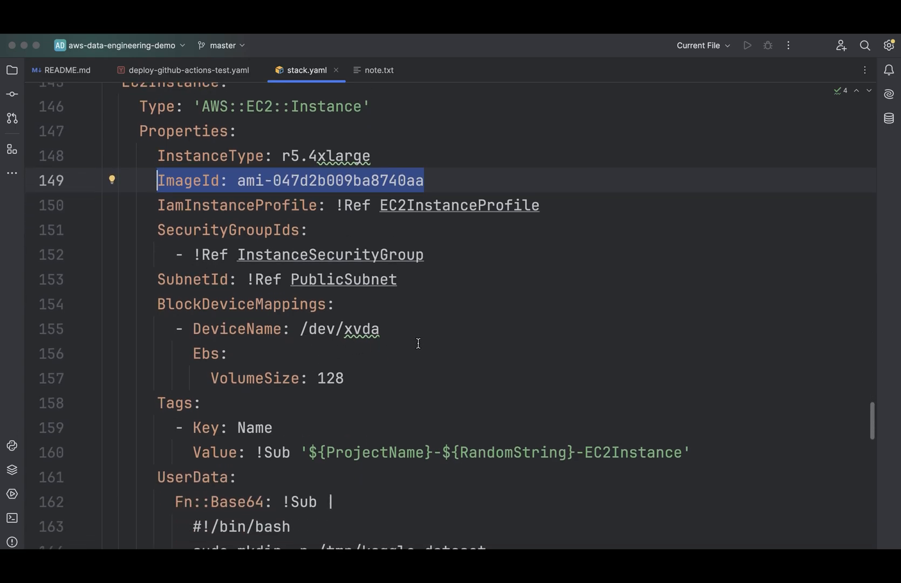
- Check the EC2Instance's network settings, highlighting the whole SubnetId line
key(Down)
key(Down)
key(Down)
key(Down)
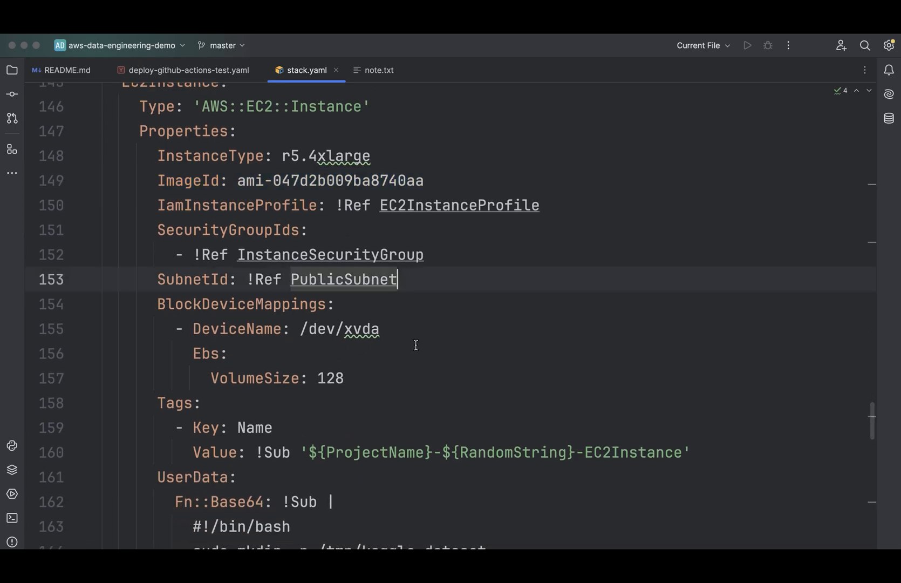
scroll(416, 345, down, 3)
key(shift+Left)
key(shift+Left)
key(shift+Left)
key(shift+Left)
key(shift+Left)
key(shift+Left)
key(shift+Left)
key(shift+Left)
key(shift+Left)
key(shift+Left)
key(shift+Left)
key(shift+Left)
key(shift+Left)
key(shift+Left)
key(shift+Left)
key(shift+Left)
key(shift+Left)
key(shift+Left)
key(shift+Left)
key(shift+Left)
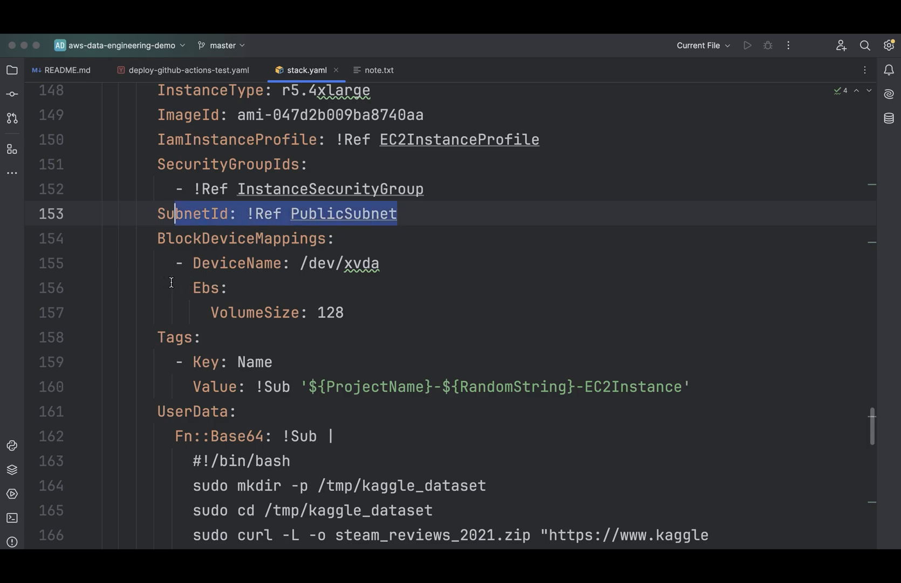
key(shift+Left)
key(shift+Left)
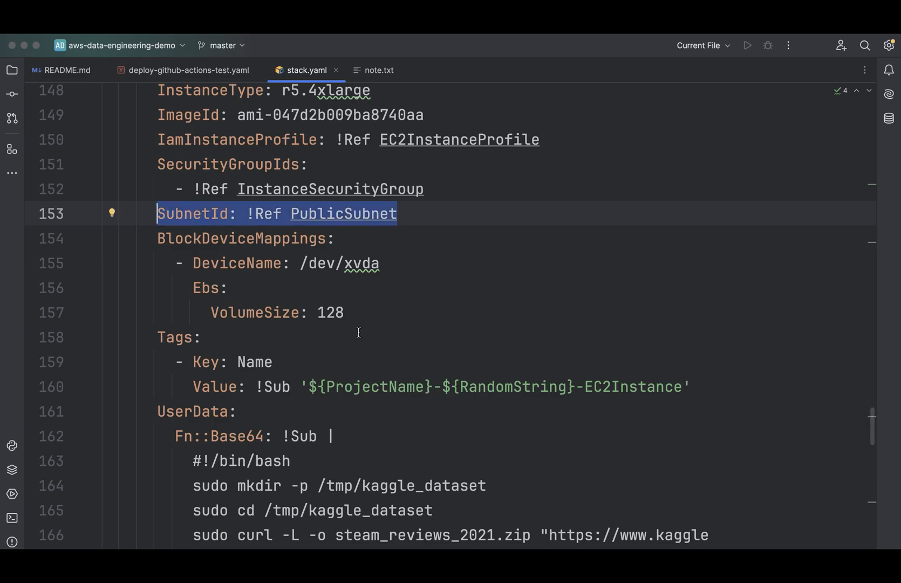
- Examine the EC2Instance's BlockDeviceMappings block, including its device name and EBS volume size
key(Down)
key(Down)
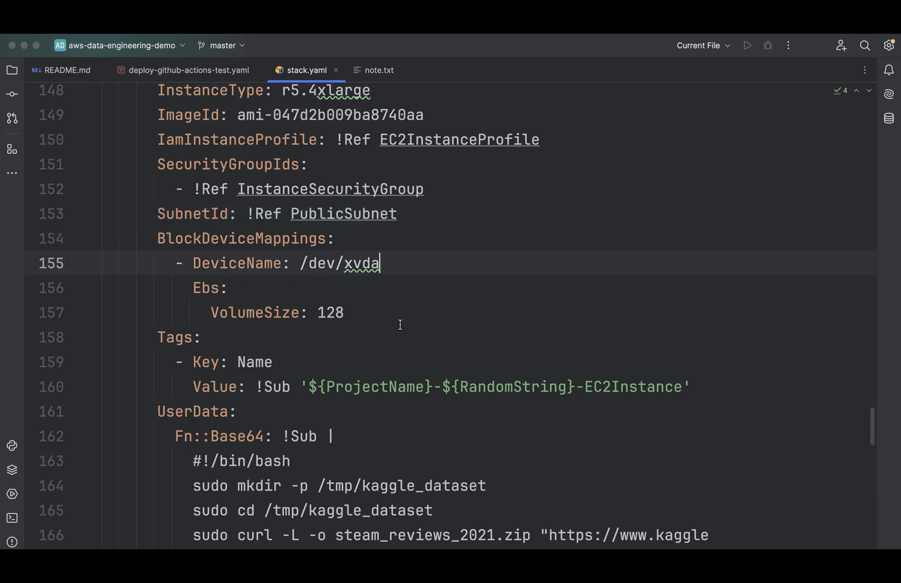
key(Down)
key(Down)
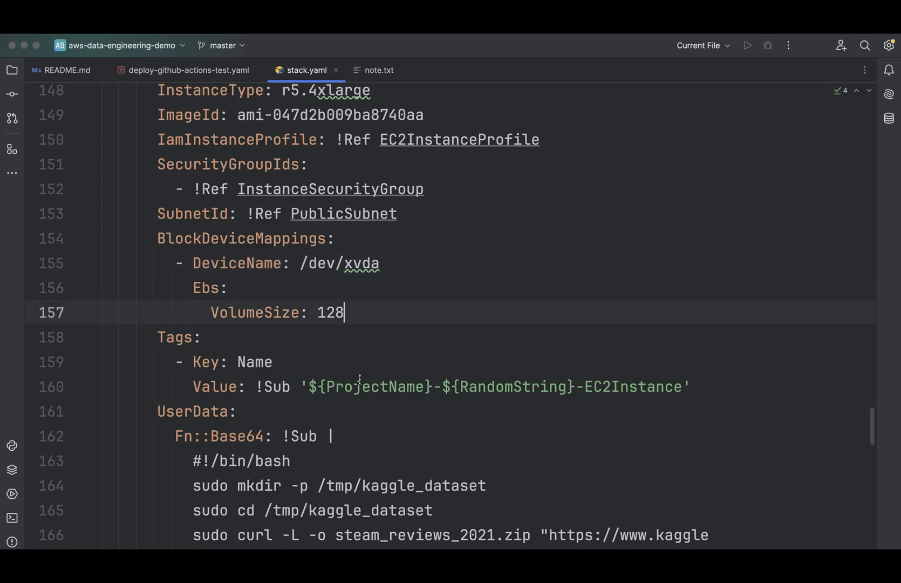
drag(360, 379, 158, 307)
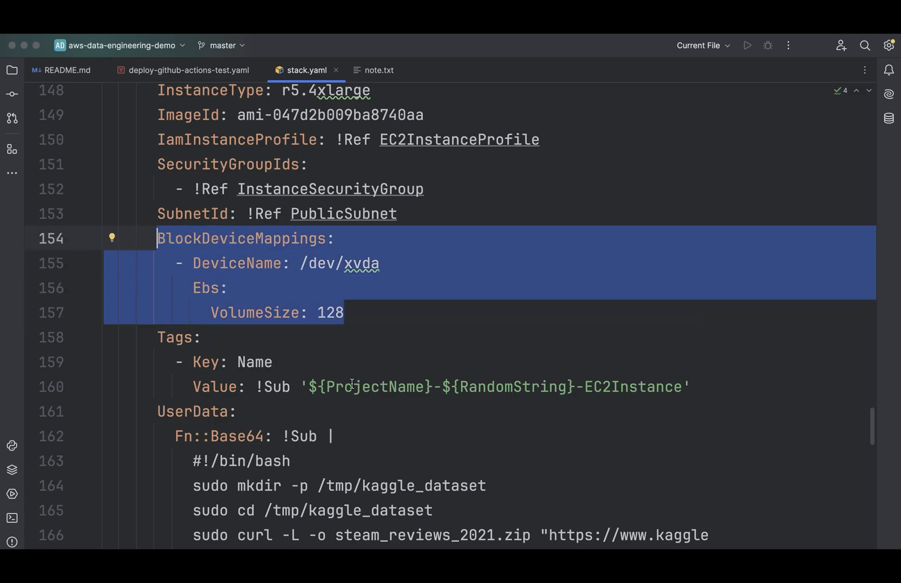
key(Right)
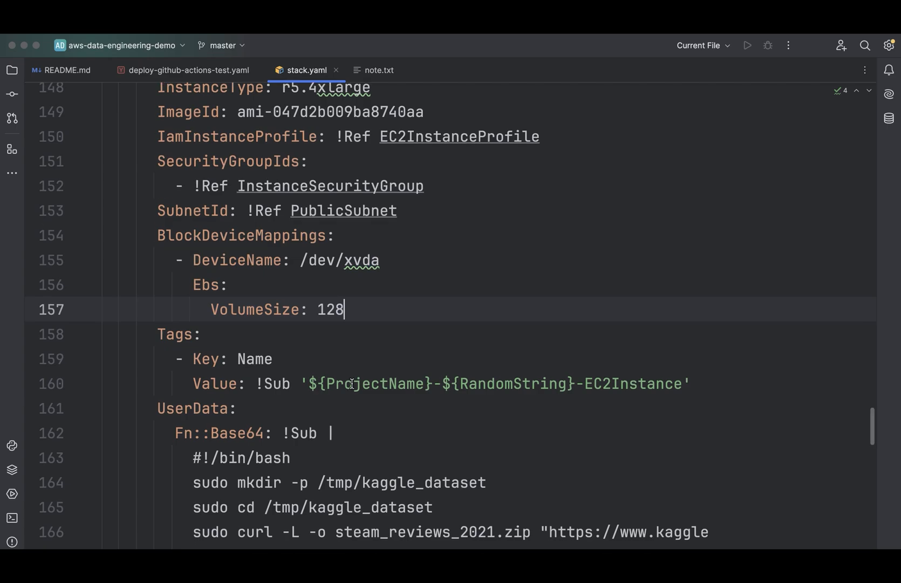
- Review the EBSVolume and VolumeAttachment resources, highlighting the attachment's Device value
scroll(352, 384, down, 2)
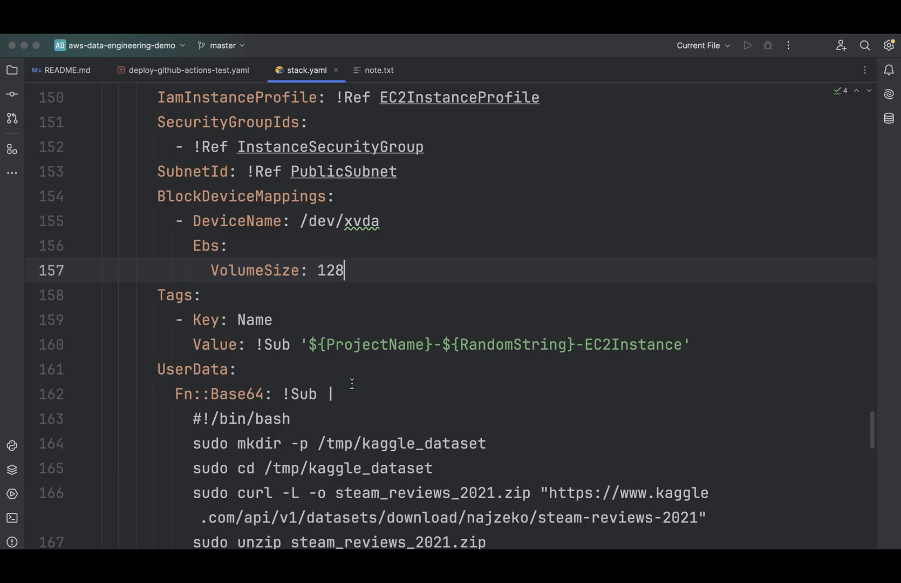
scroll(352, 384, down, 5)
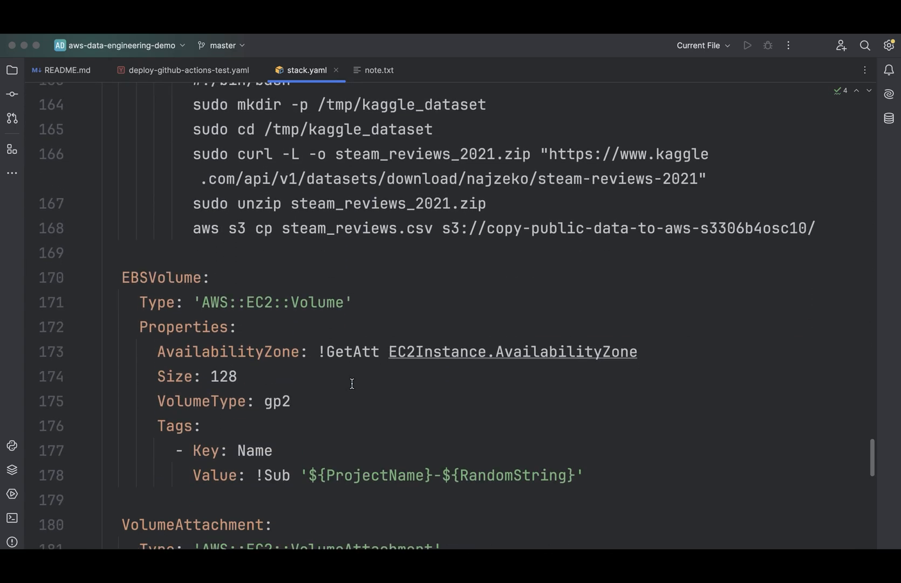
scroll(351, 384, down, 2)
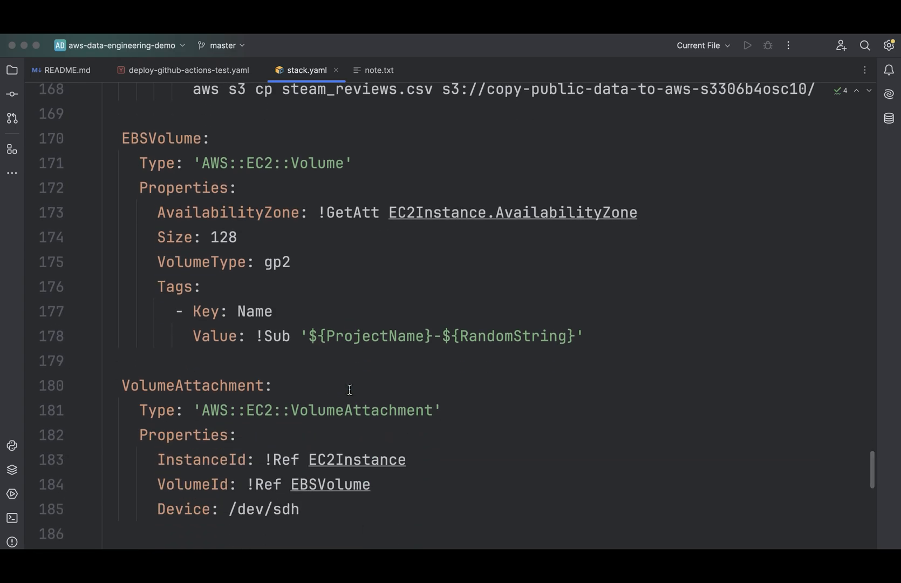
drag(300, 508, 229, 509)
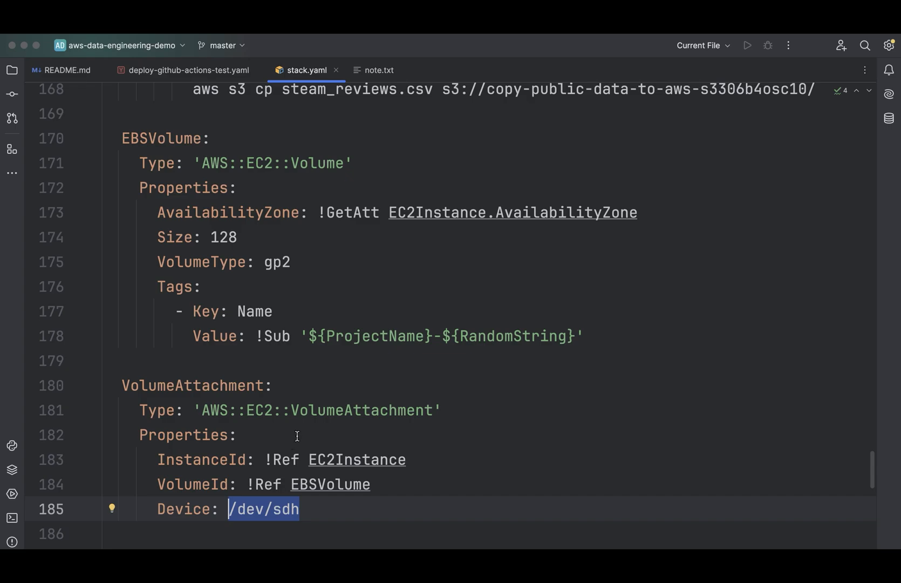
- Inspect the EC2Instance's UserData script, highlighting the curl command that downloads the Kaggle dataset
click(591, 409)
scroll(489, 408, up, 5)
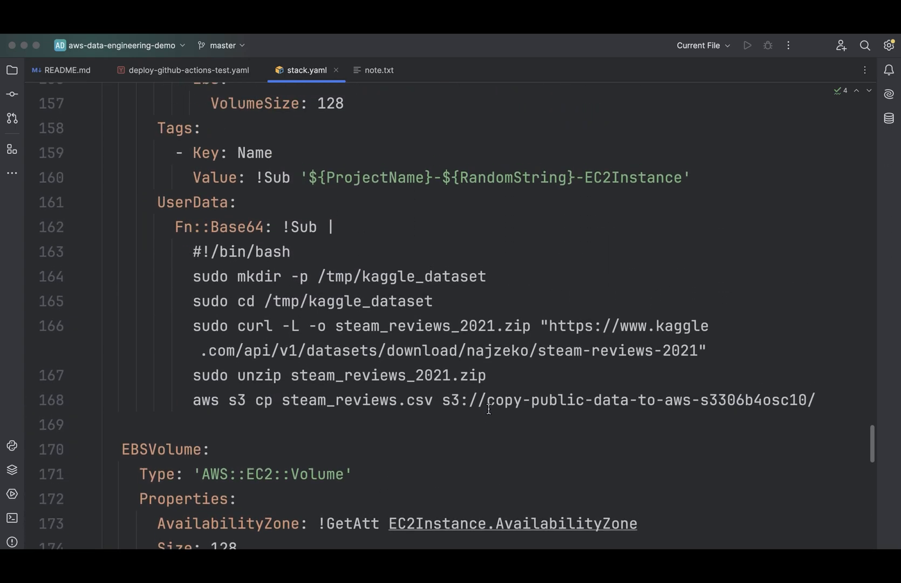
drag(706, 411, 193, 396)
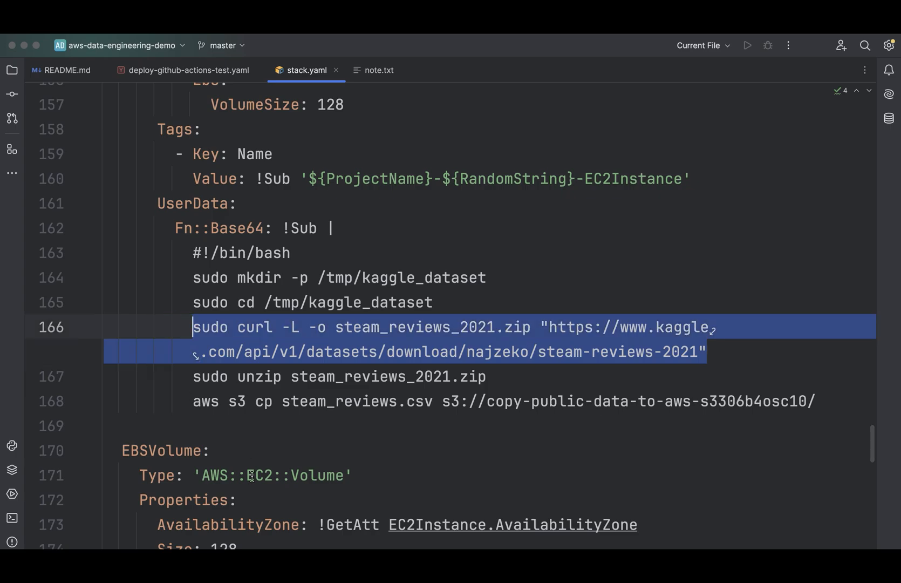
- Recheck the VolumeAttachment resource, focusing on its VolumeId reference
scroll(251, 476, down, 3)
scroll(252, 477, down, 5)
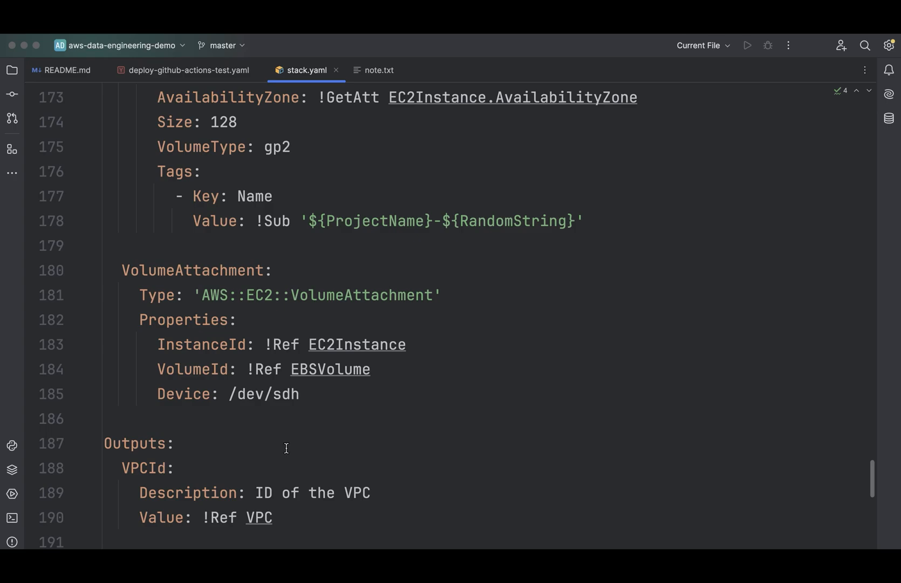
click(282, 370)
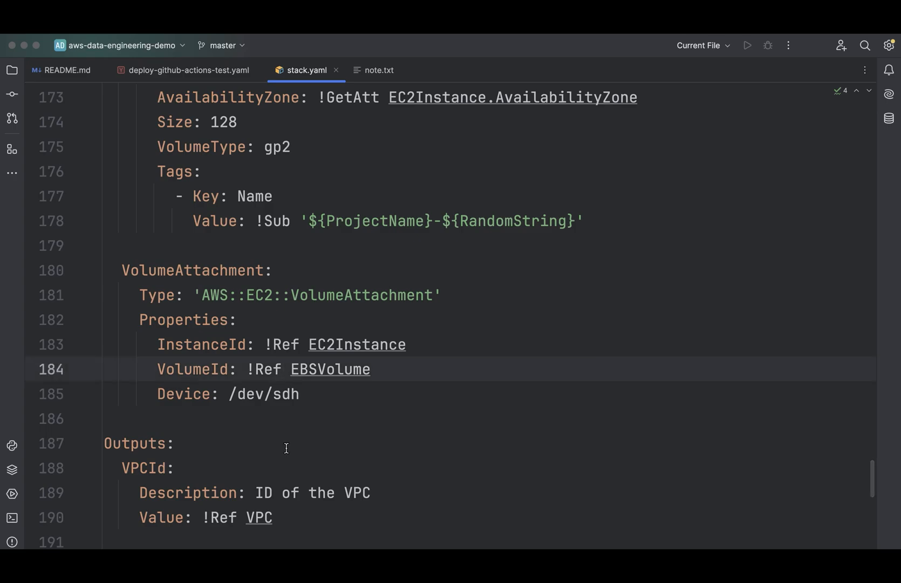
scroll(287, 448, up, 1)
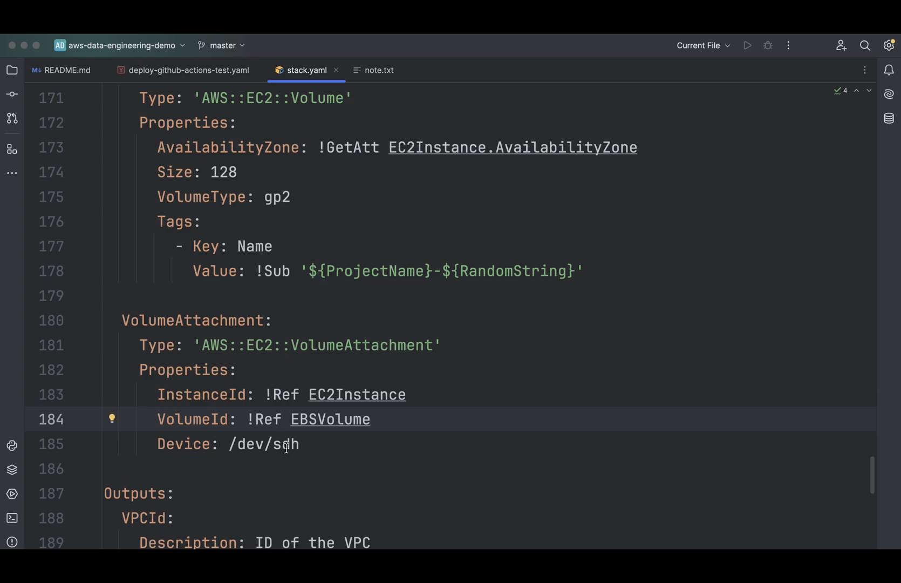
- Review the template's Outputs section from VPCId through EBSVolumeDevice
scroll(287, 448, down, 6)
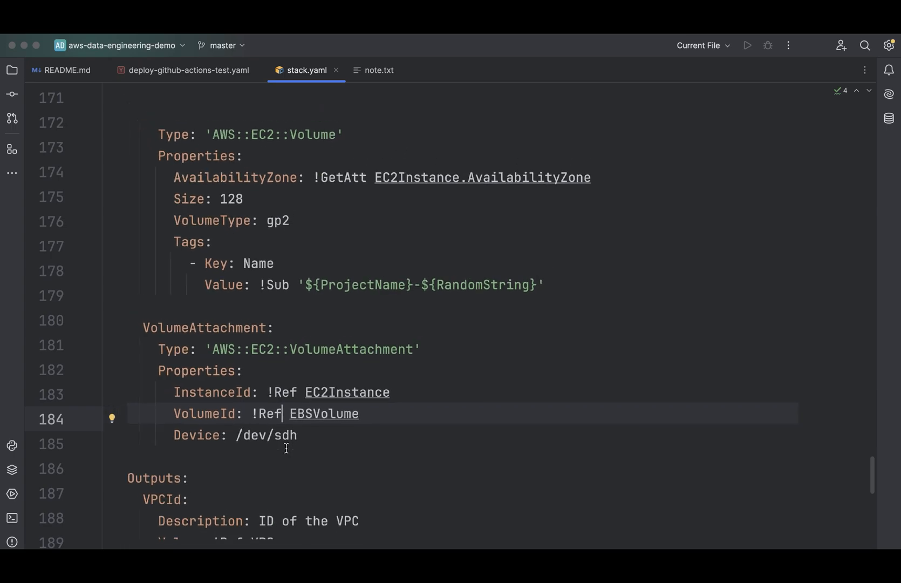
scroll(287, 448, down, 3)
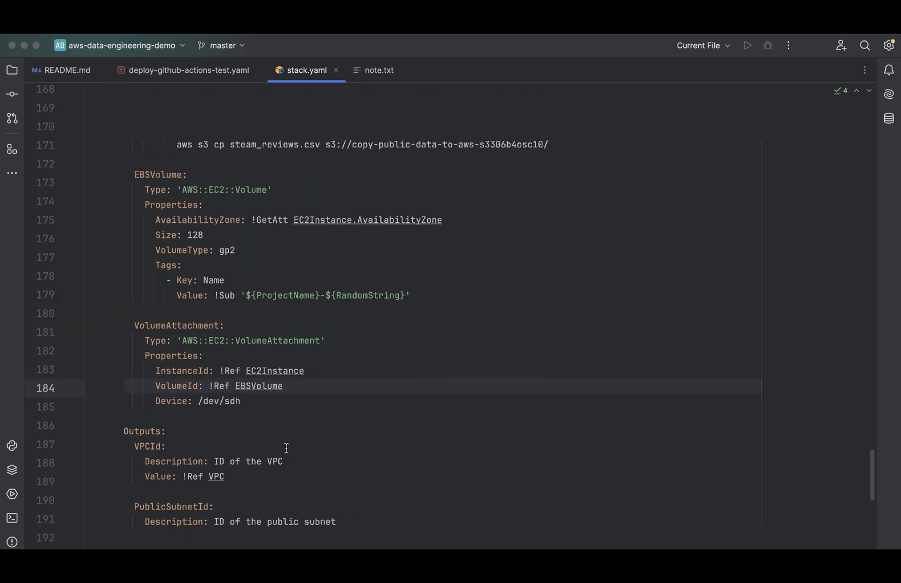
scroll(286, 448, down, 5)
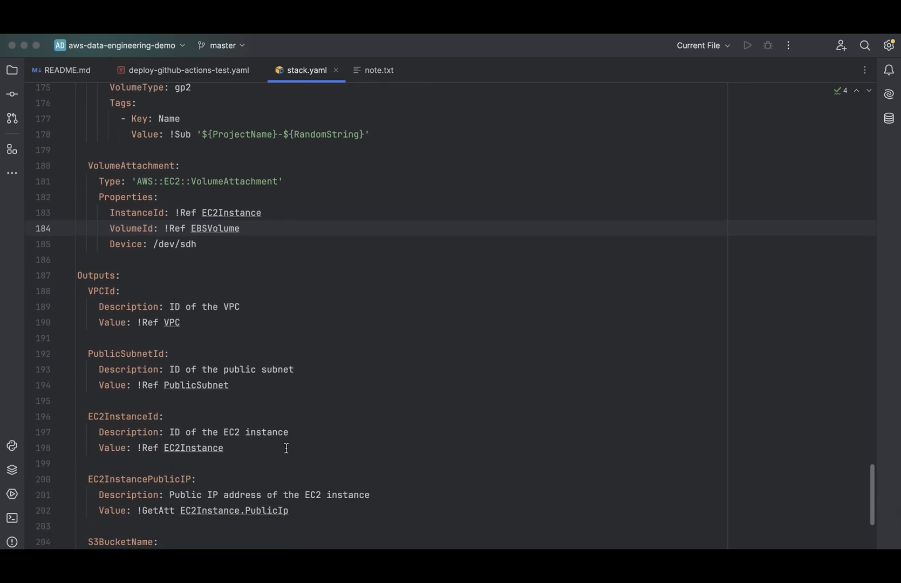
scroll(287, 448, down, 3)
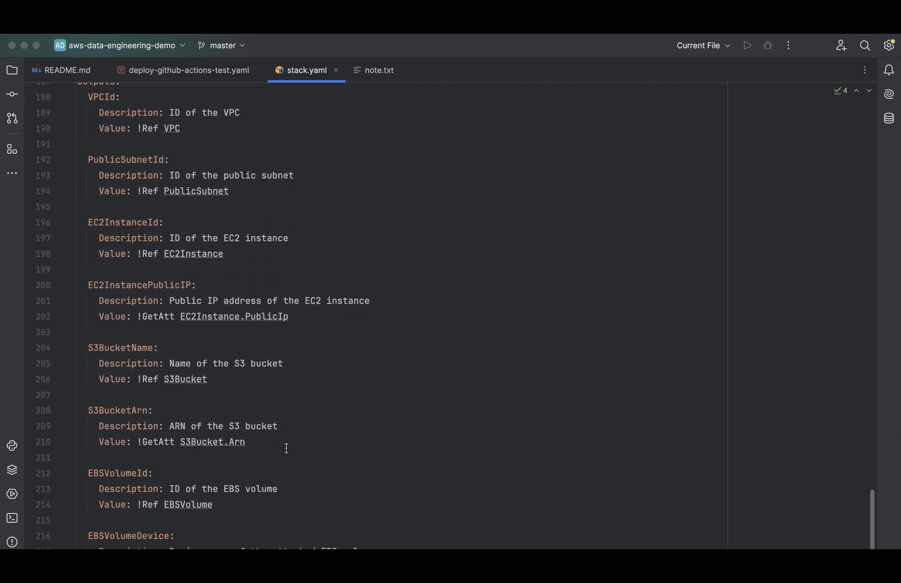
scroll(287, 448, down, 2)
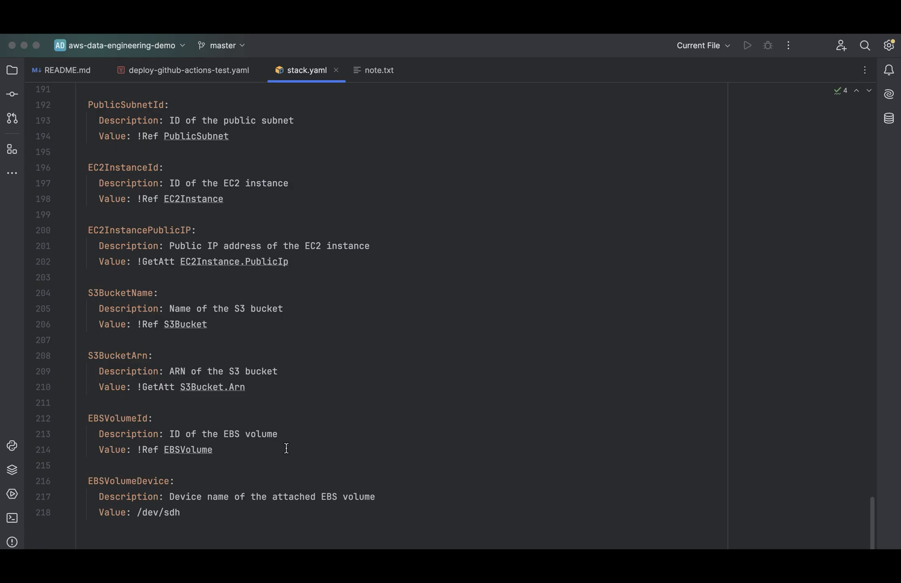
- Switch to the aws-data-engineering-demo repository on GitHub and re-run all jobs of the "outputs ebs." #36 workflow run
key(super+Tab)
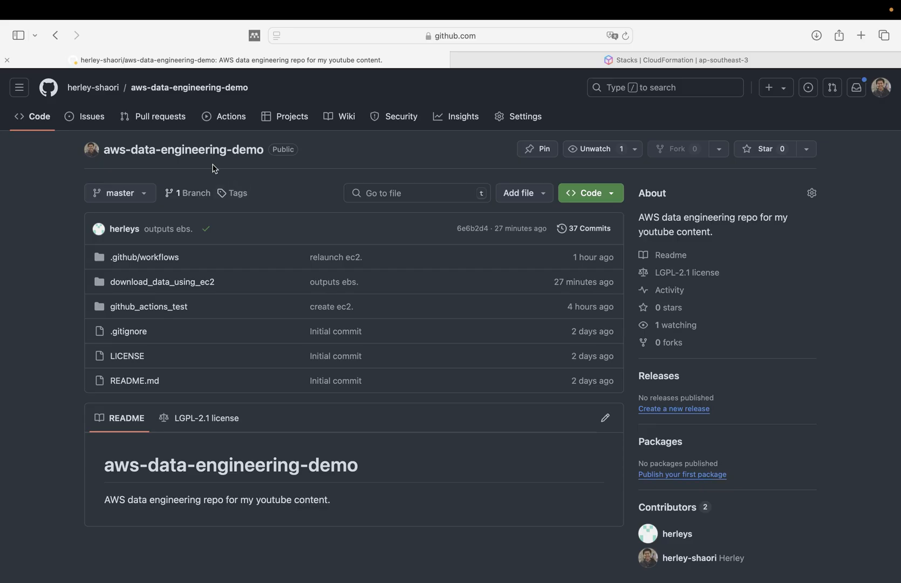
click(220, 121)
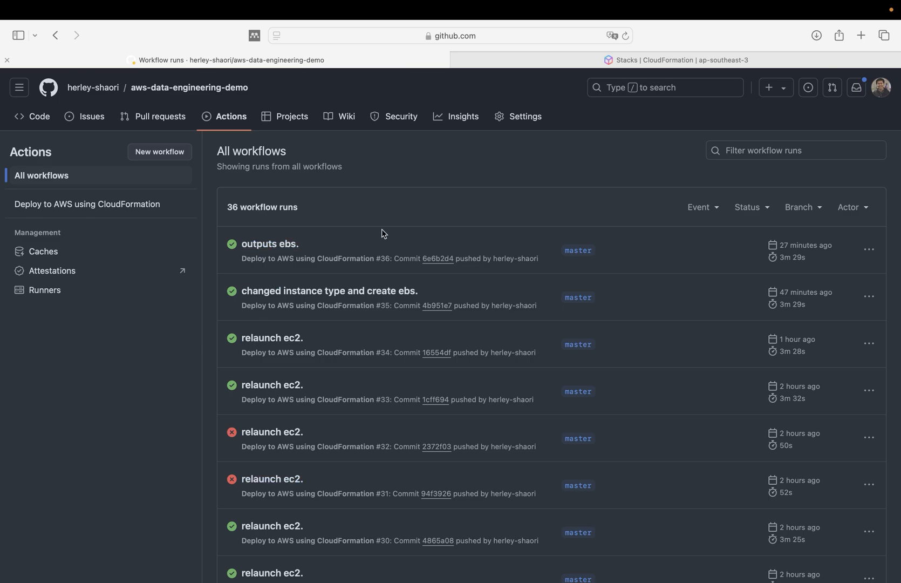
click(275, 249)
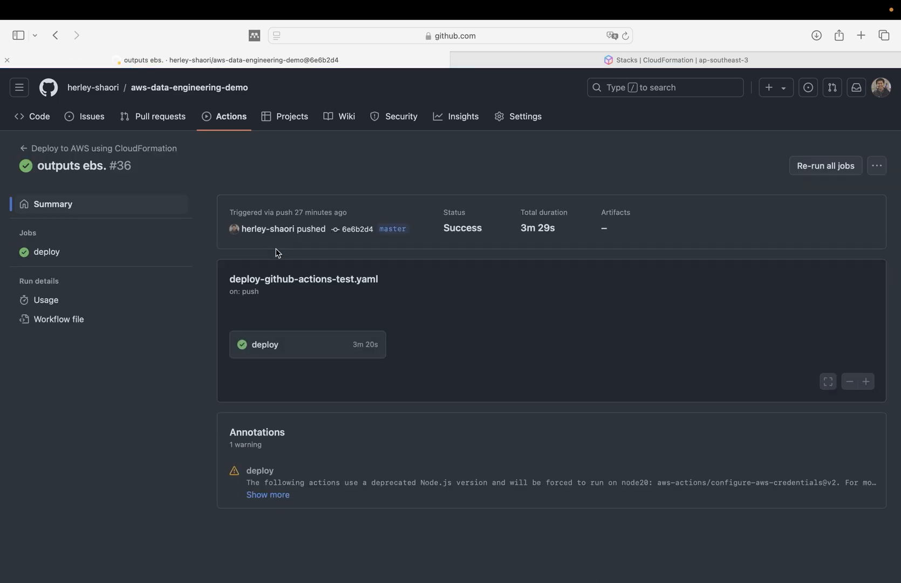
click(815, 169)
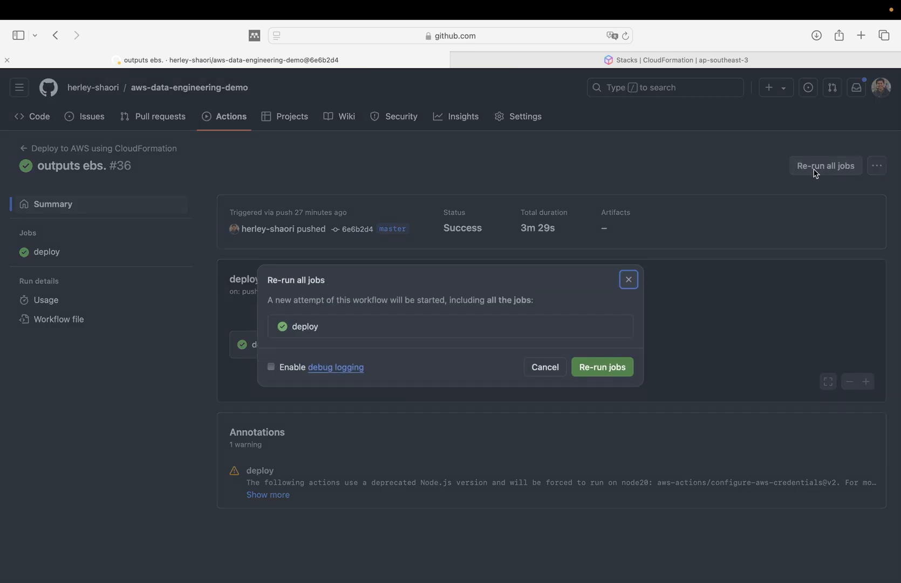
click(596, 369)
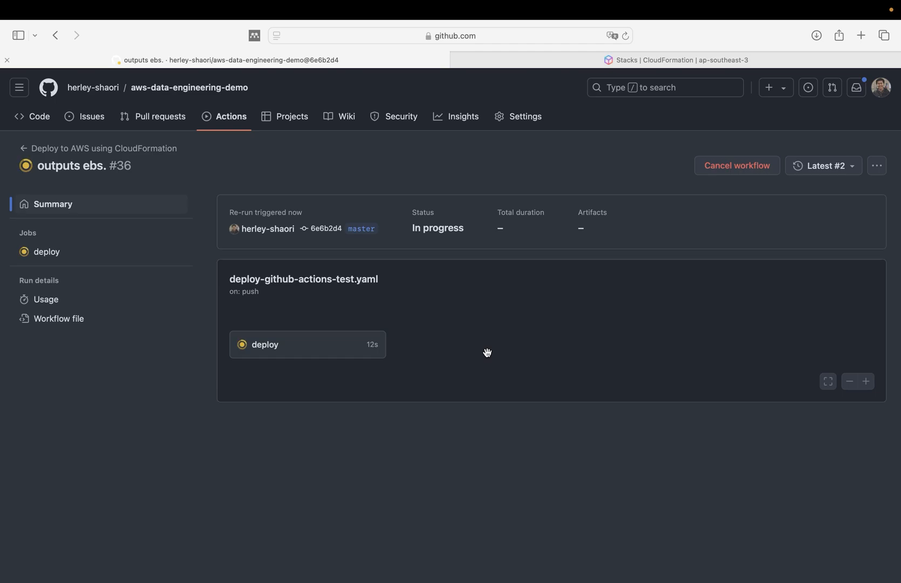
- Switch to the AWS CloudFormation console, refresh the stack list and open the download-data-using-ec2-rt10xm stack
key(ctrl+Tab)
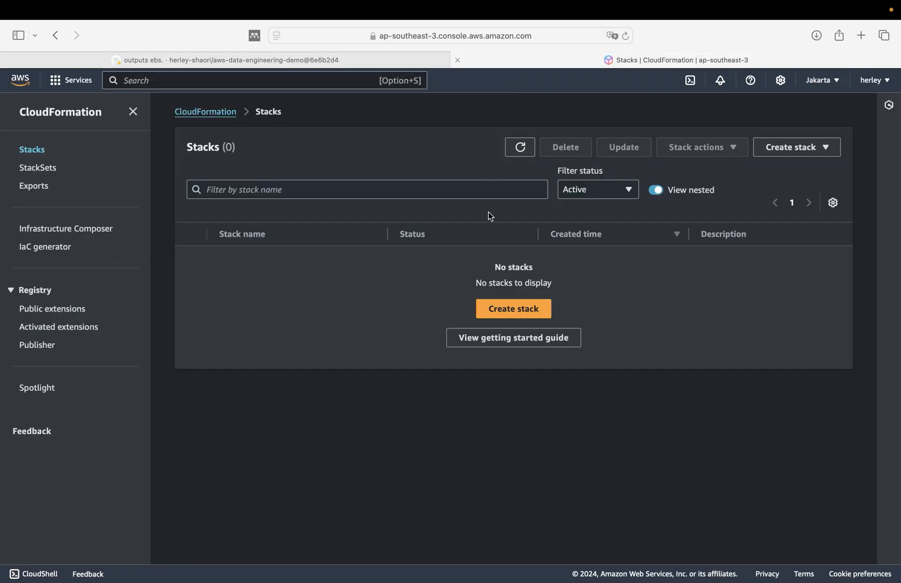
click(526, 150)
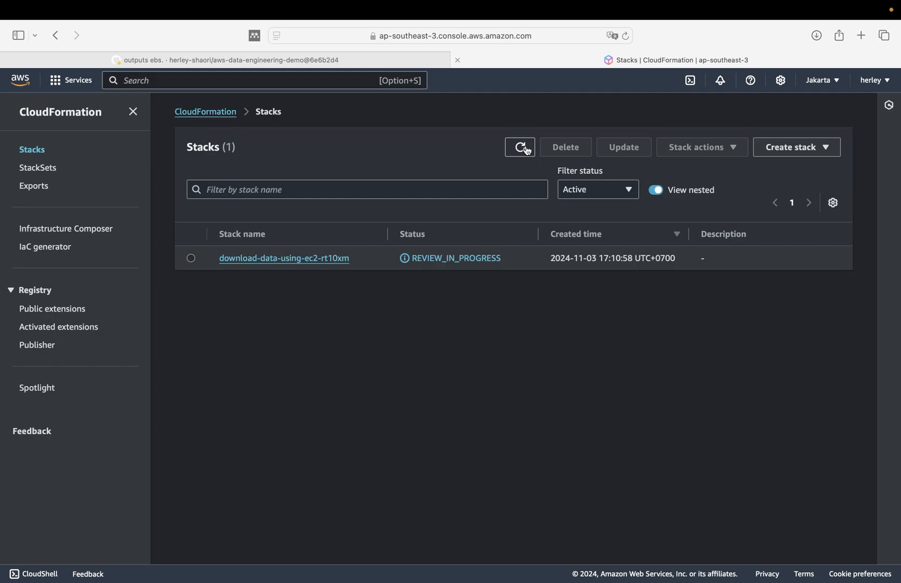
click(303, 259)
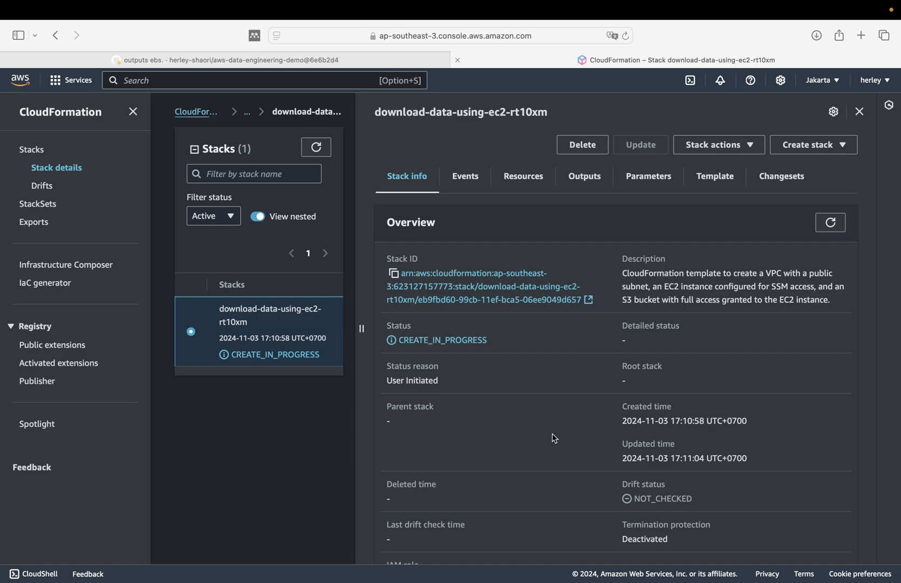
- Review the stack's general information, from the overview through tags, stack policy, rollback configuration and notification options
scroll(554, 437, down, 2)
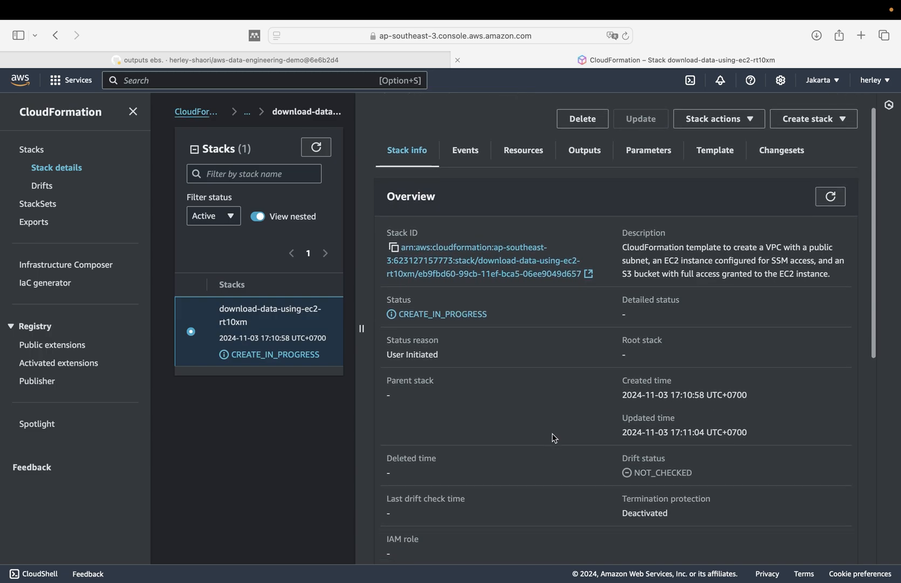
scroll(554, 438, down, 2)
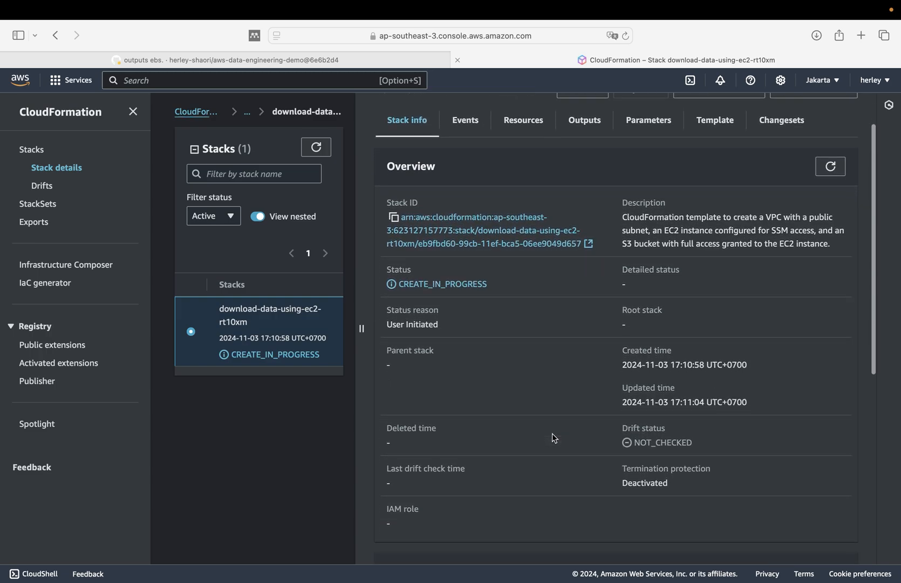
scroll(554, 437, down, 2)
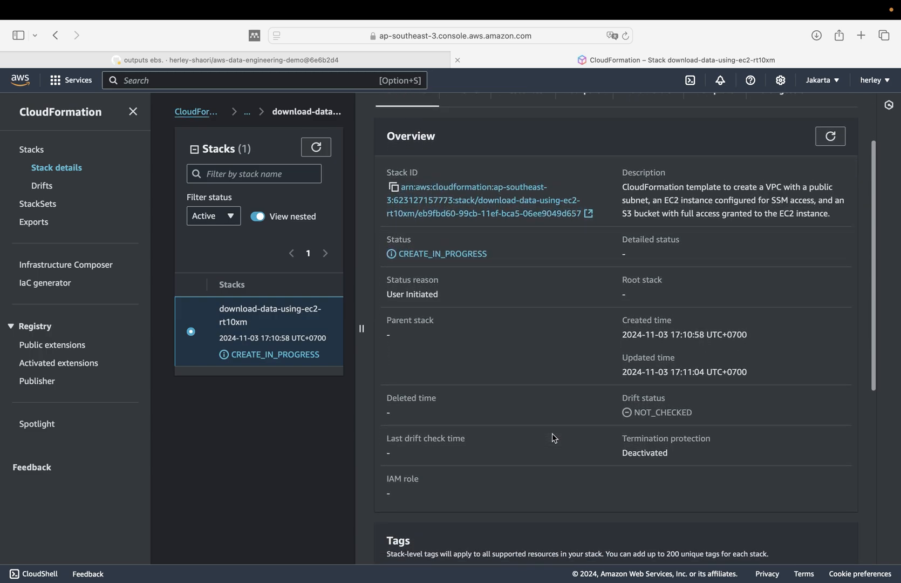
scroll(554, 438, down, 2)
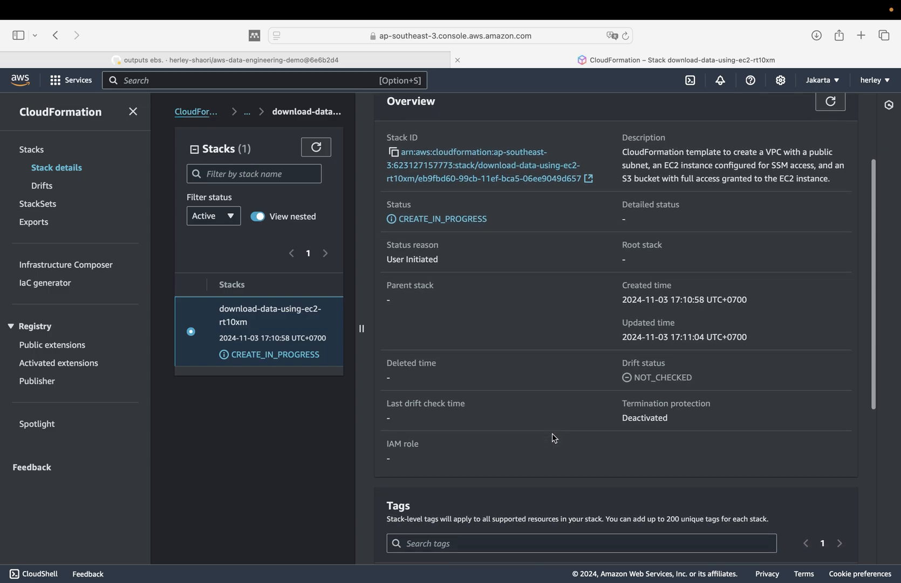
scroll(554, 438, down, 2)
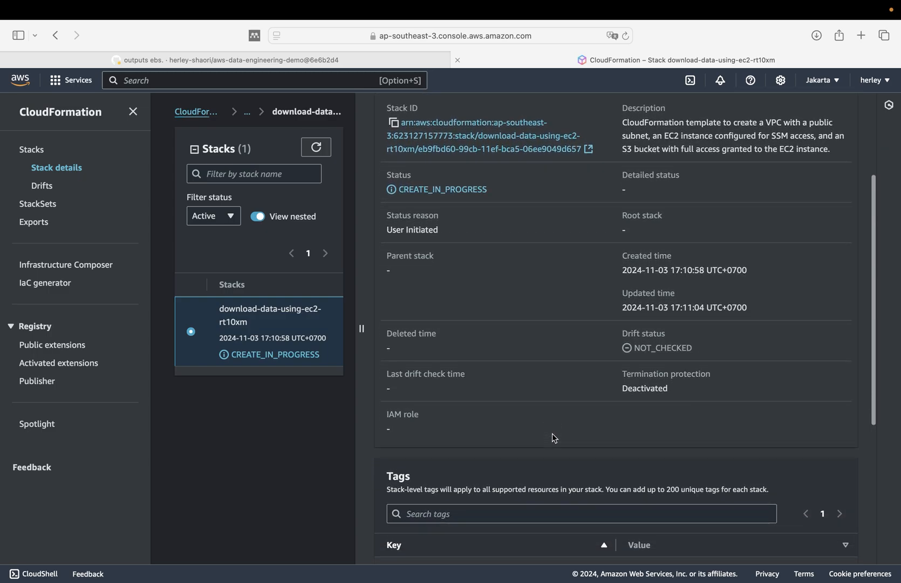
scroll(554, 437, down, 2)
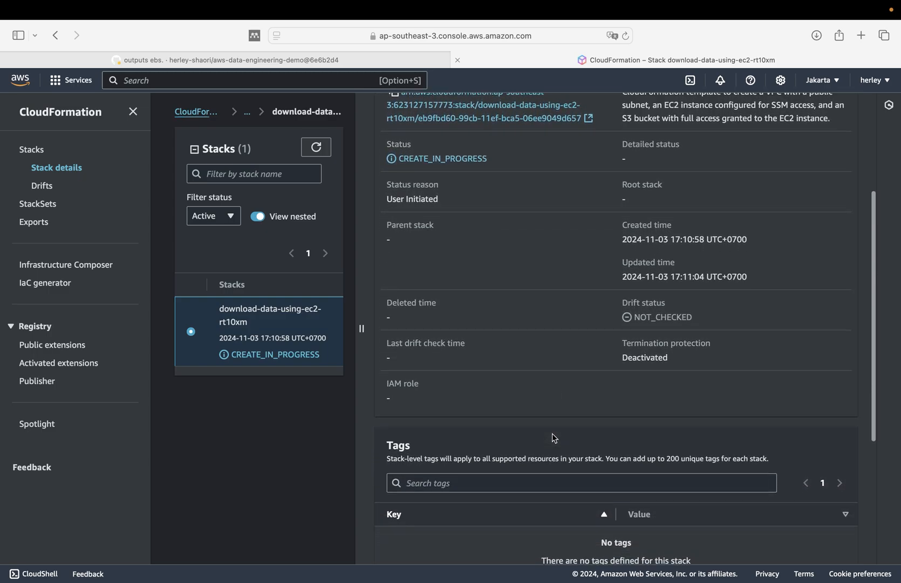
scroll(554, 438, down, 1)
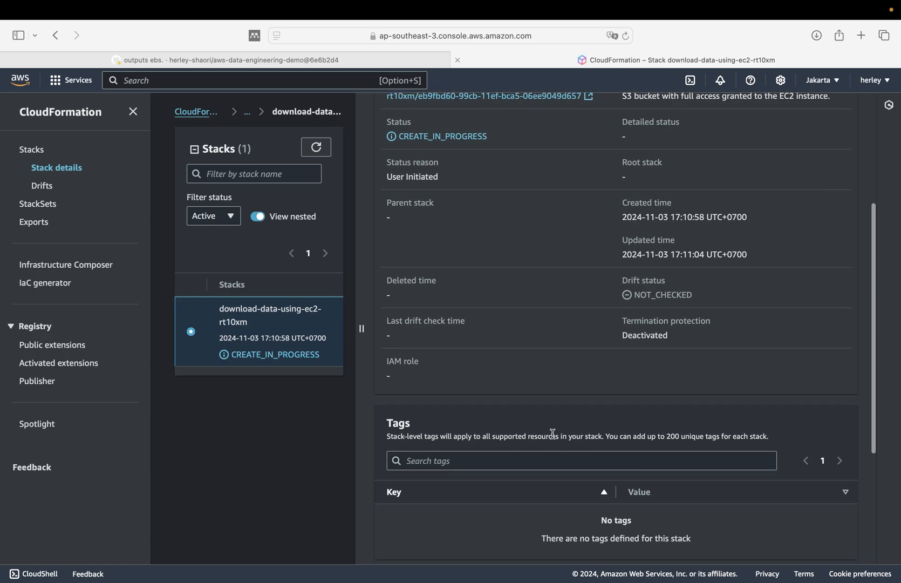
scroll(552, 433, down, 3)
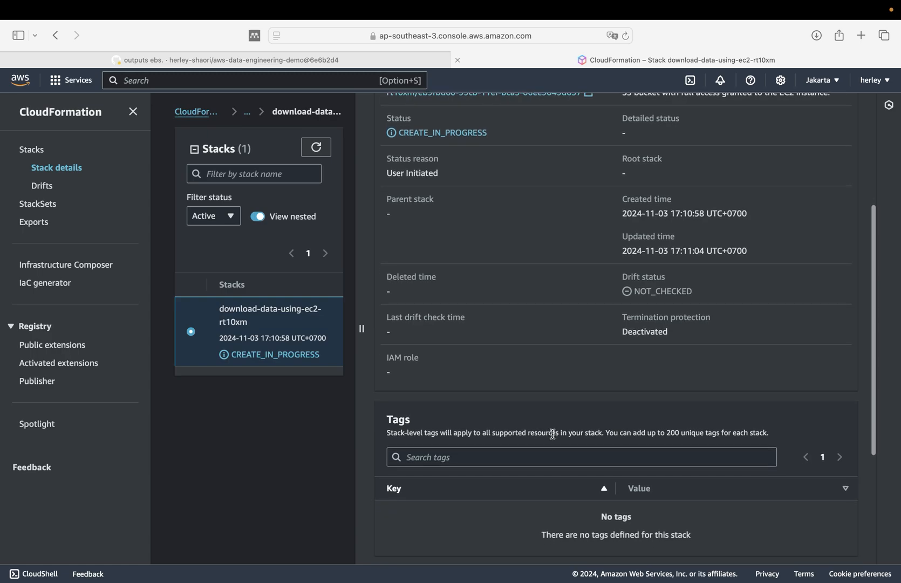
scroll(552, 433, down, 2)
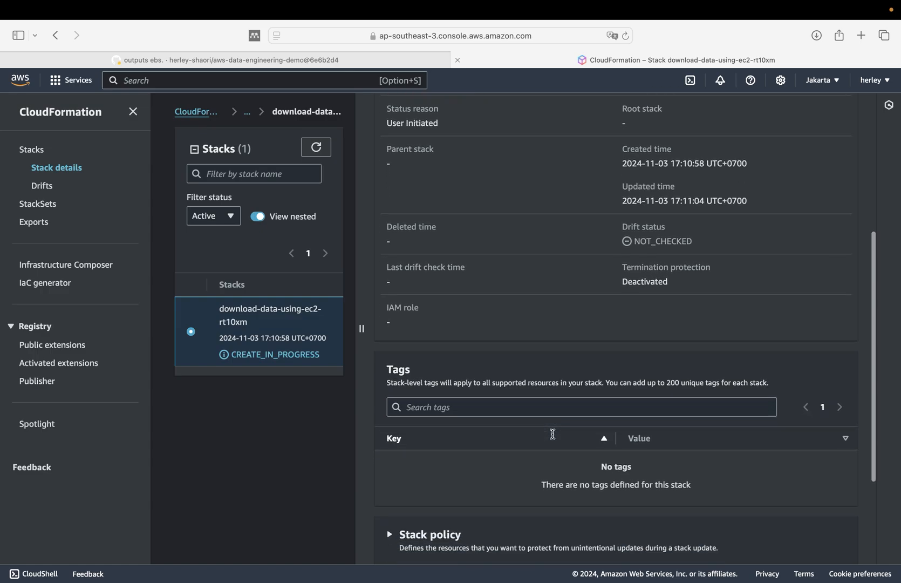
scroll(552, 434, down, 2)
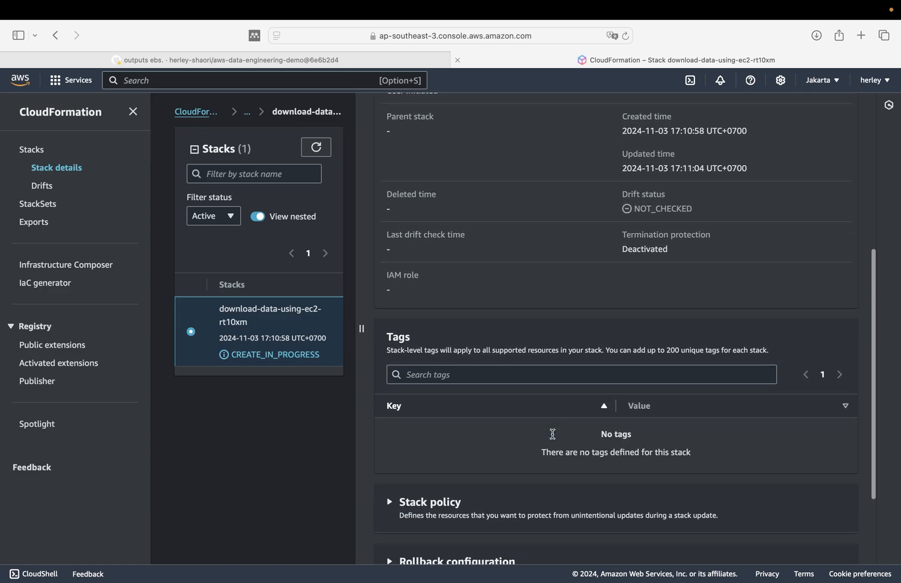
scroll(552, 434, down, 3)
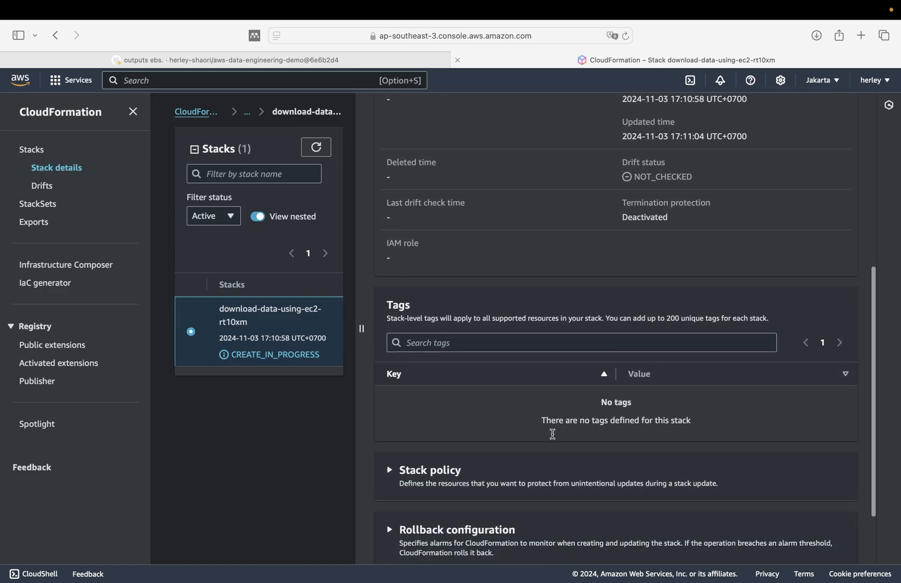
scroll(553, 434, down, 1)
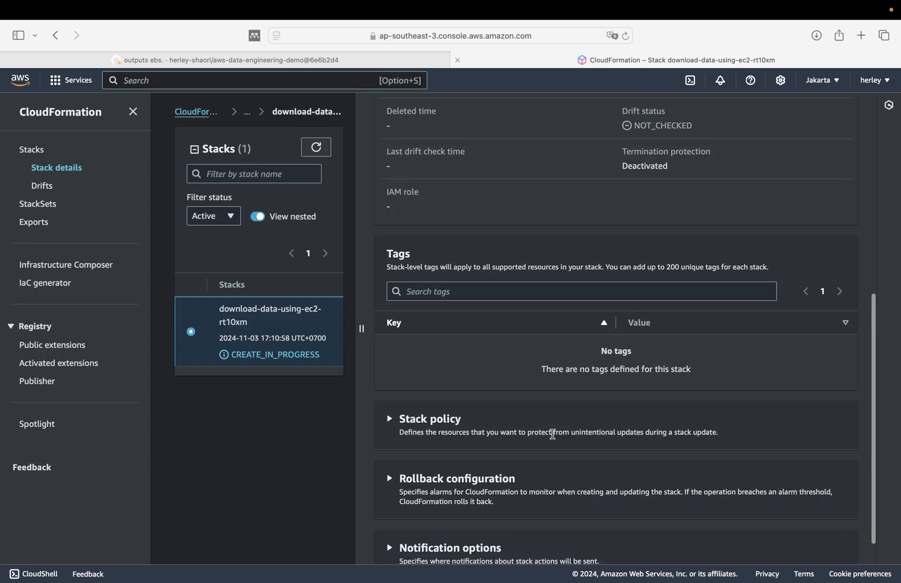
scroll(553, 438, down, 2)
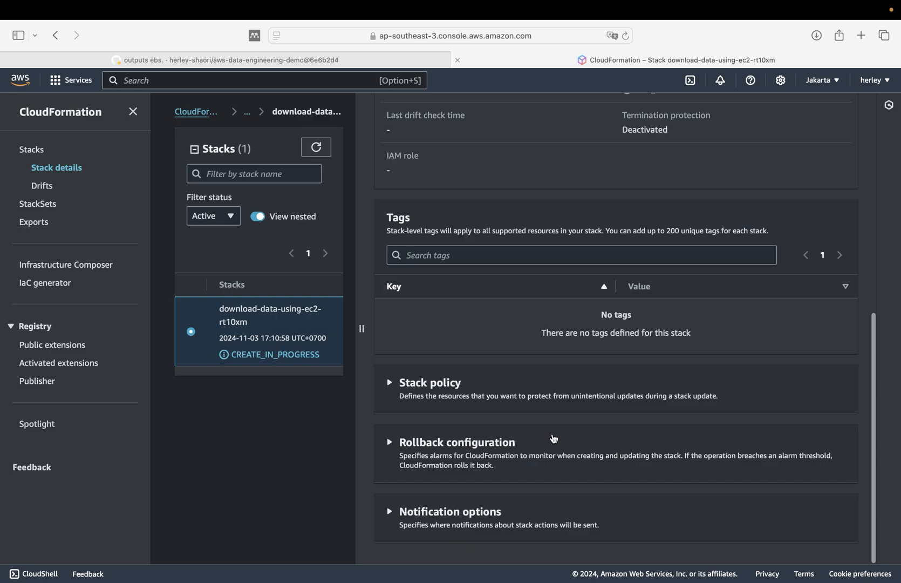
scroll(553, 438, up, 3)
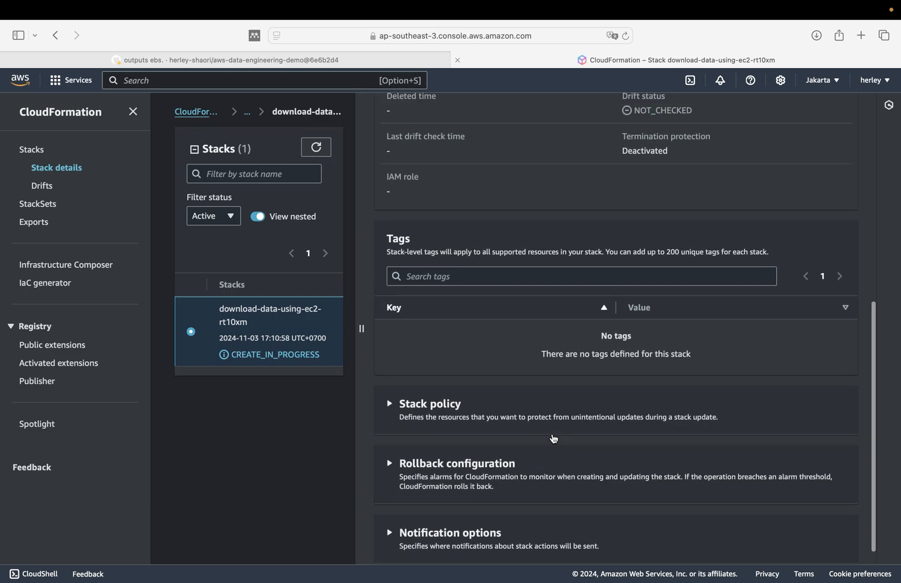
scroll(553, 438, up, 5)
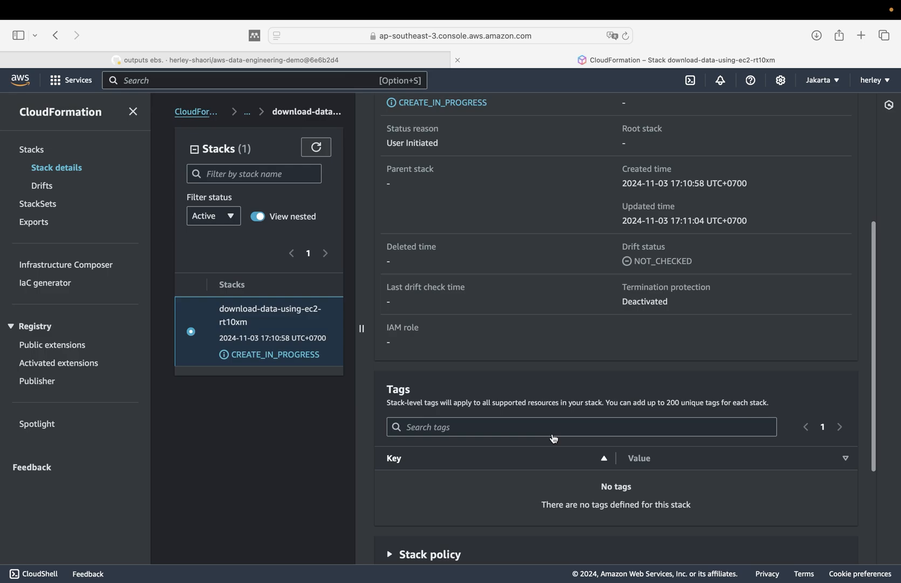
scroll(554, 438, up, 3)
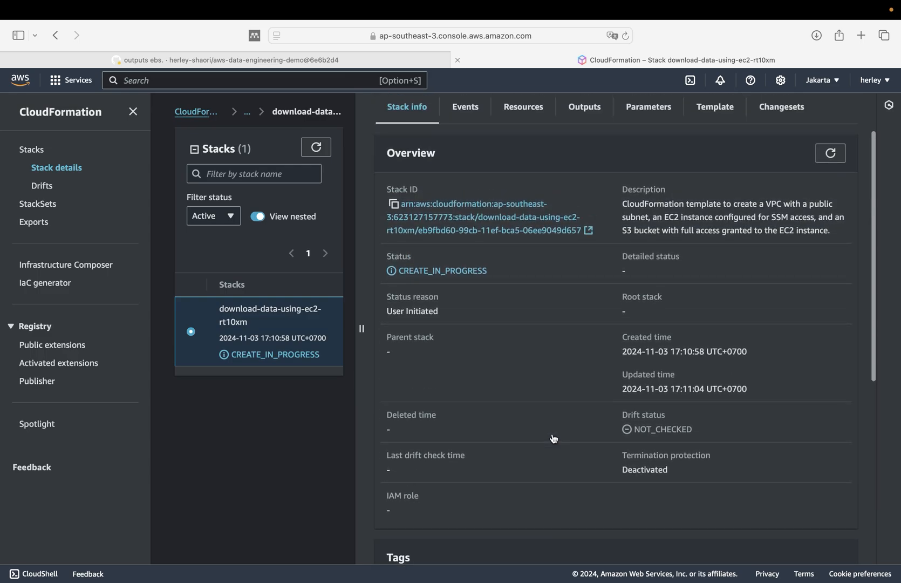
scroll(553, 438, up, 2)
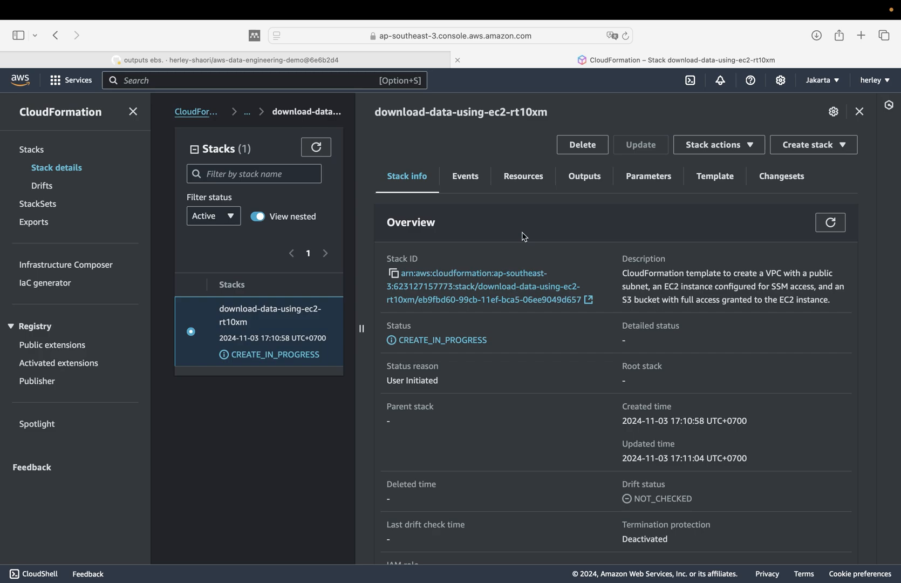
- Check the stack's refreshed event log and its list of resources with their creation status
click(478, 186)
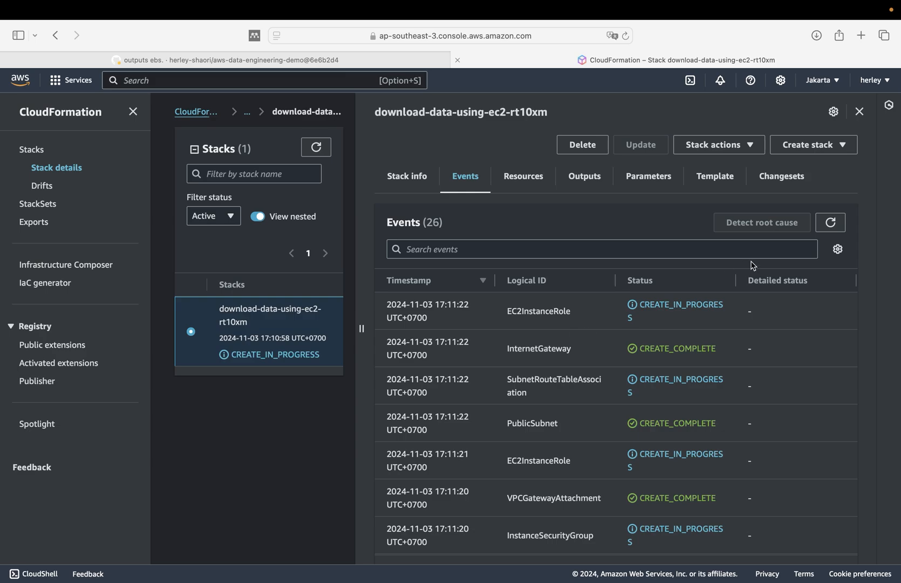
click(830, 223)
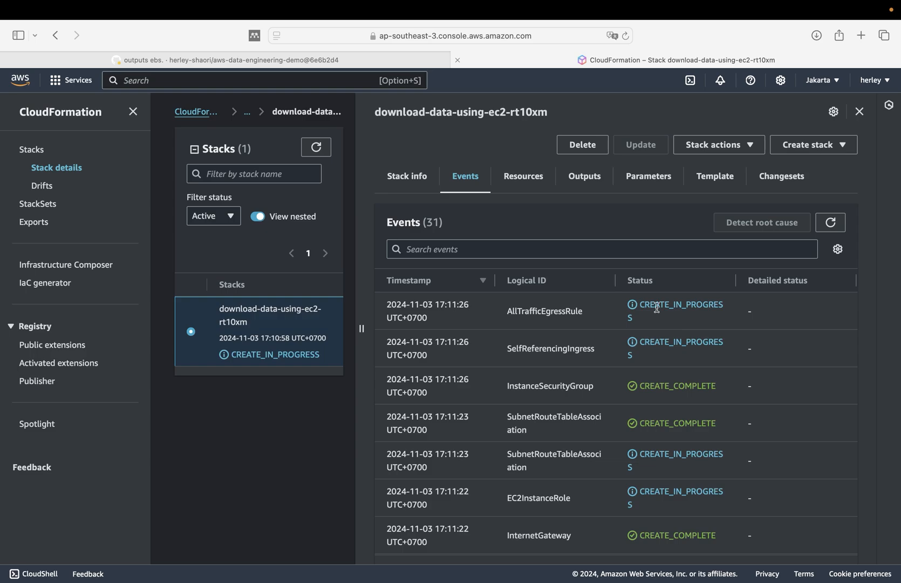
click(529, 182)
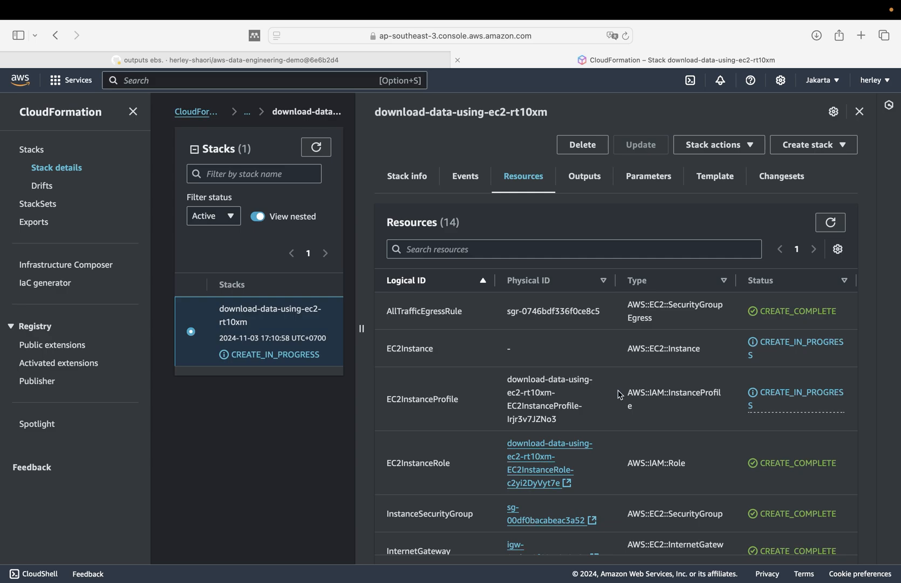
- Check the stack's outputs and its parameters
click(586, 177)
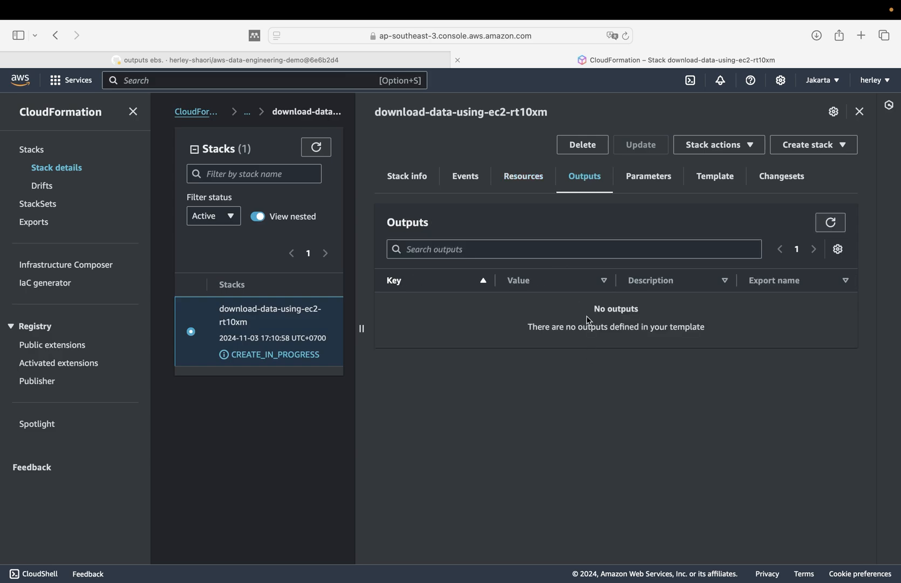
click(641, 177)
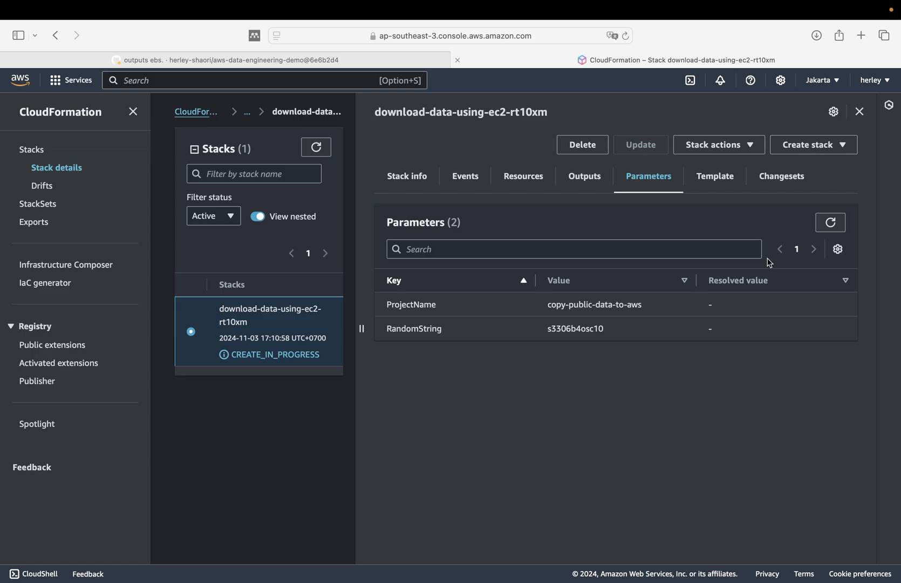
- Examine the deployed template of the stack, including its Parameters and Resources sections
click(715, 178)
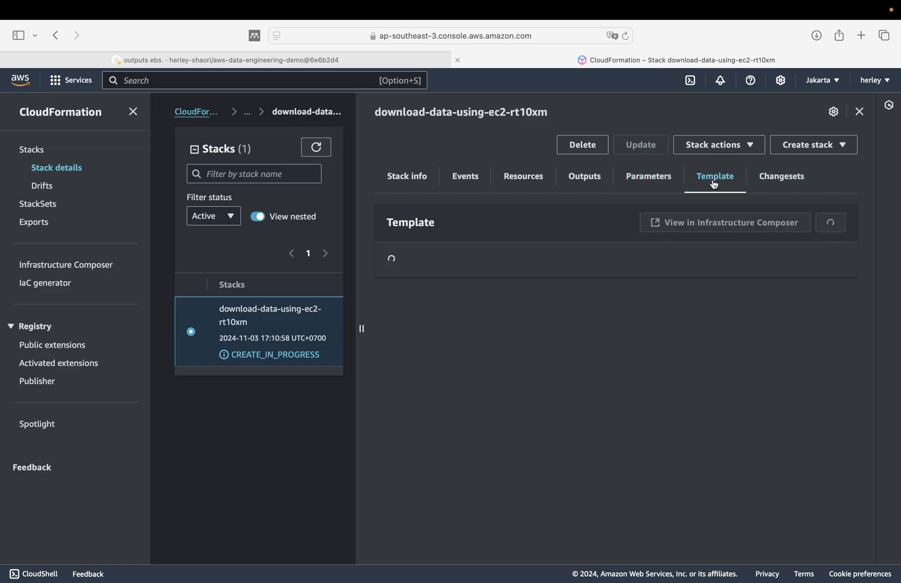
scroll(649, 332, down, 5)
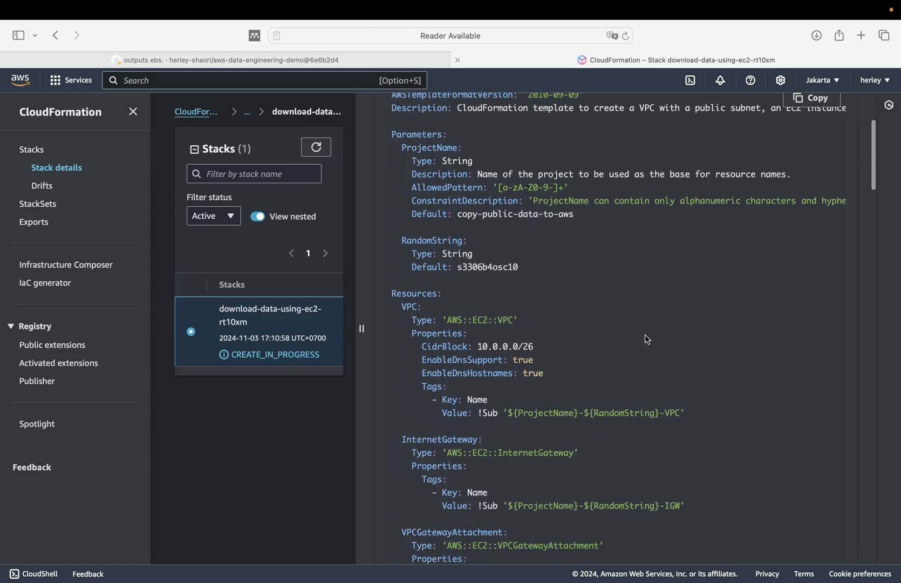
scroll(647, 339, down, 2)
scroll(647, 339, up, 8)
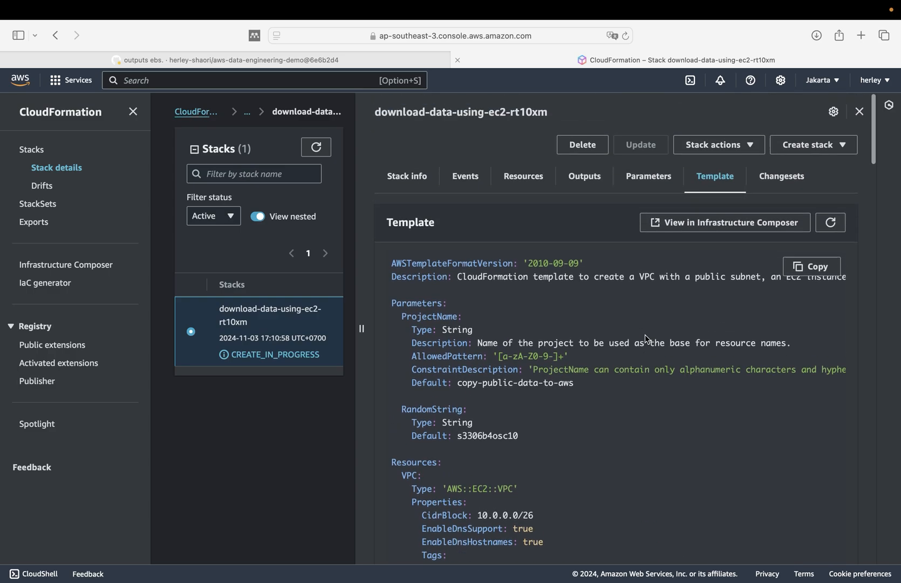
- Check the stack's changesets and return to its events to follow the creation progress
click(775, 177)
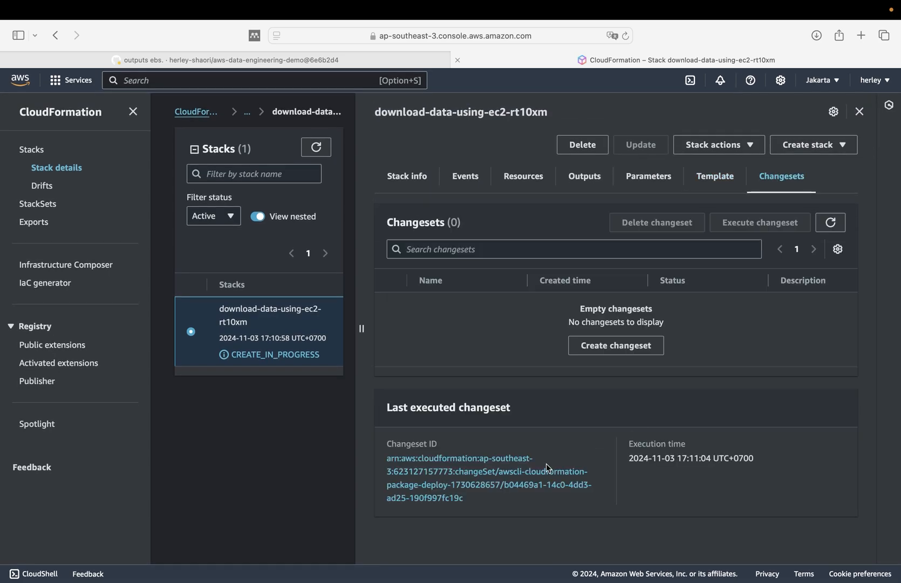
click(472, 182)
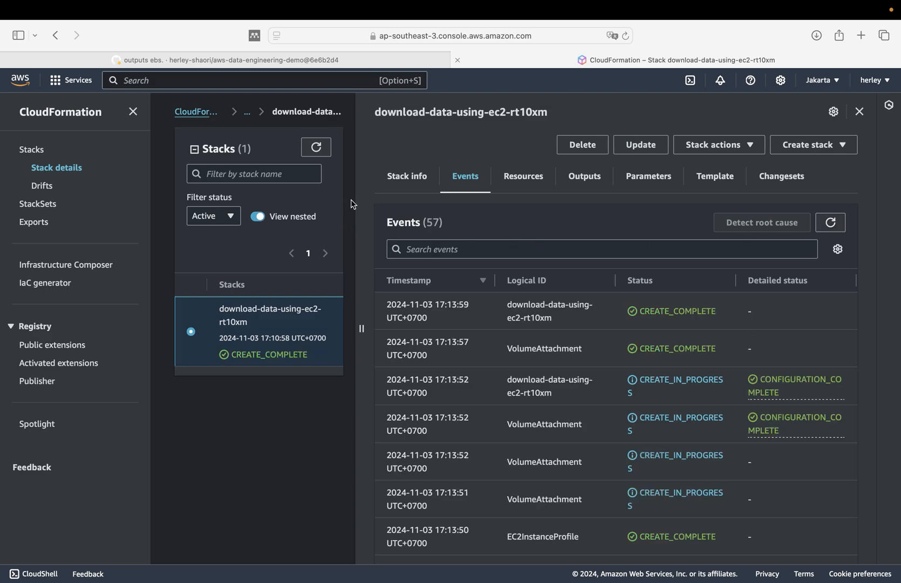
- Check the GitHub Actions run's summary, and return to the CloudFormation stack to review its resources and their creation status
click(340, 60)
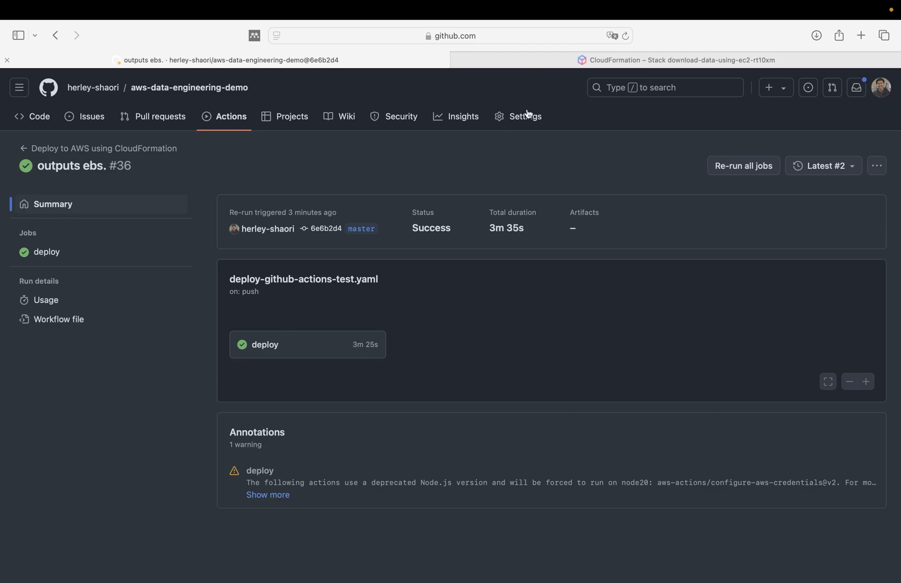
click(557, 61)
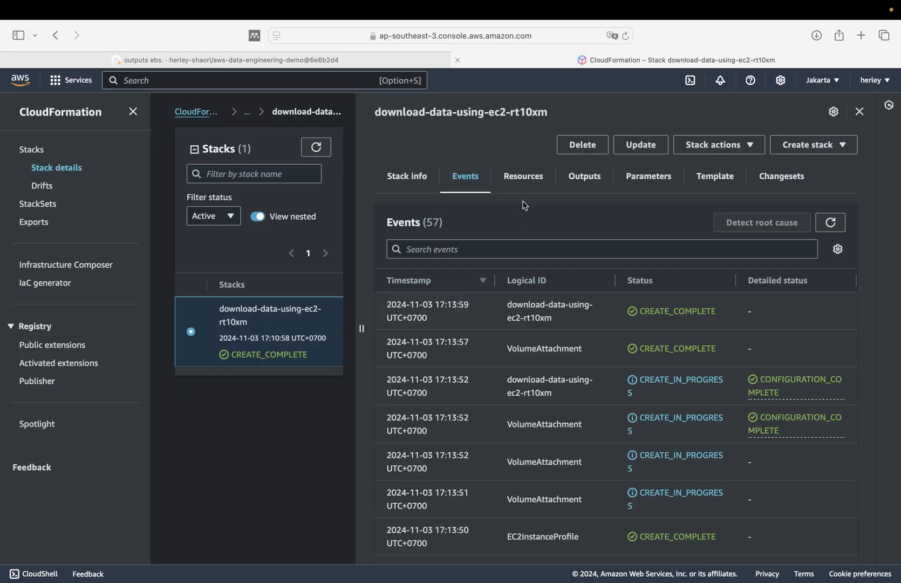
click(523, 178)
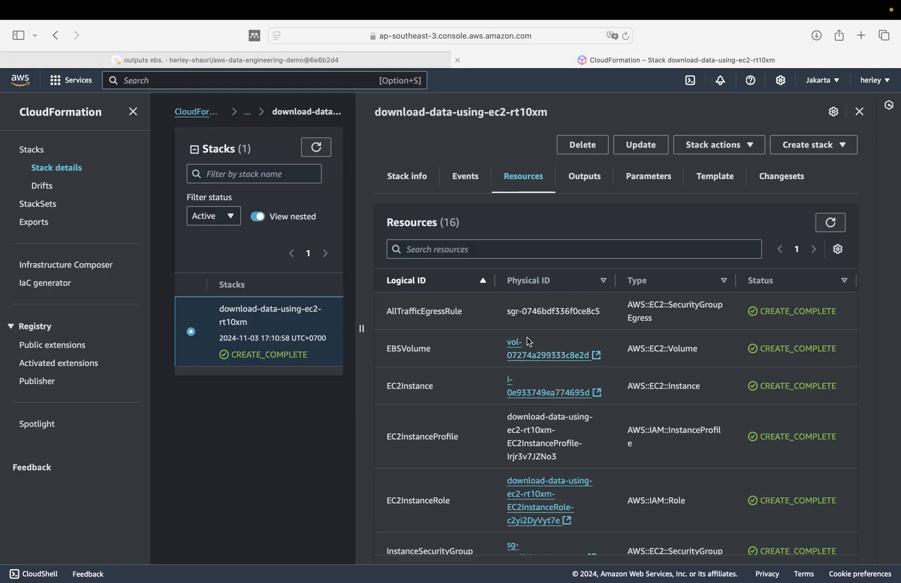
scroll(542, 344, down, 3)
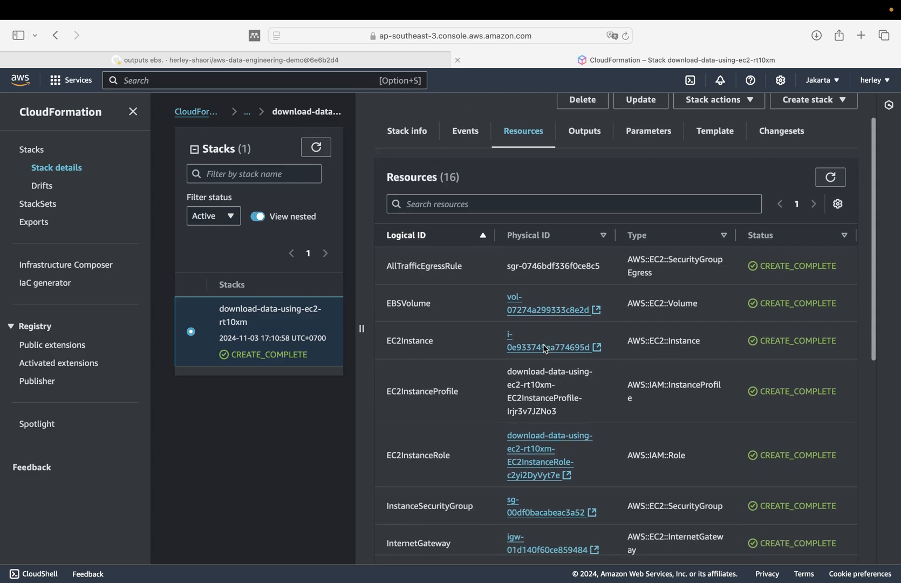
scroll(543, 344, down, 3)
scroll(543, 343, up, 6)
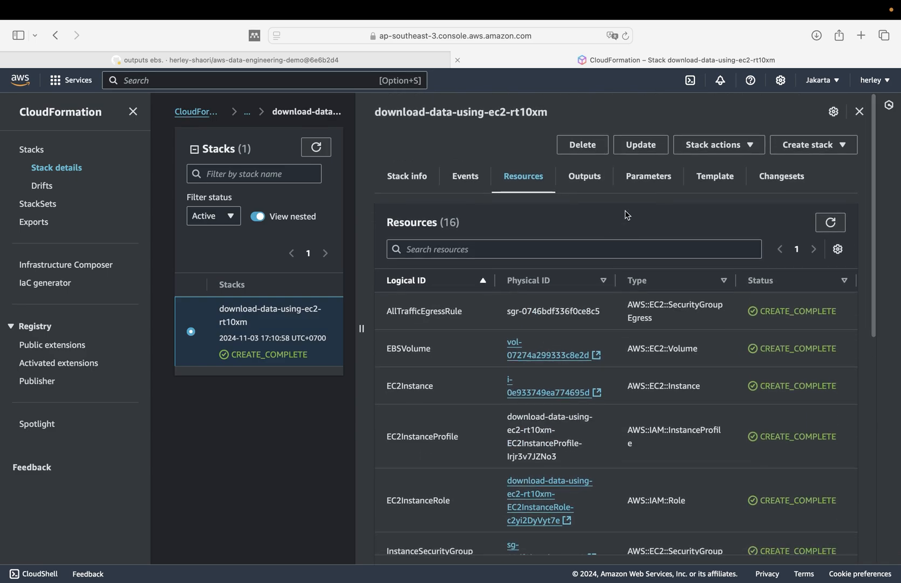
- Review the completed stack's outputs, from the EBS volume device to the VPC ID
click(583, 177)
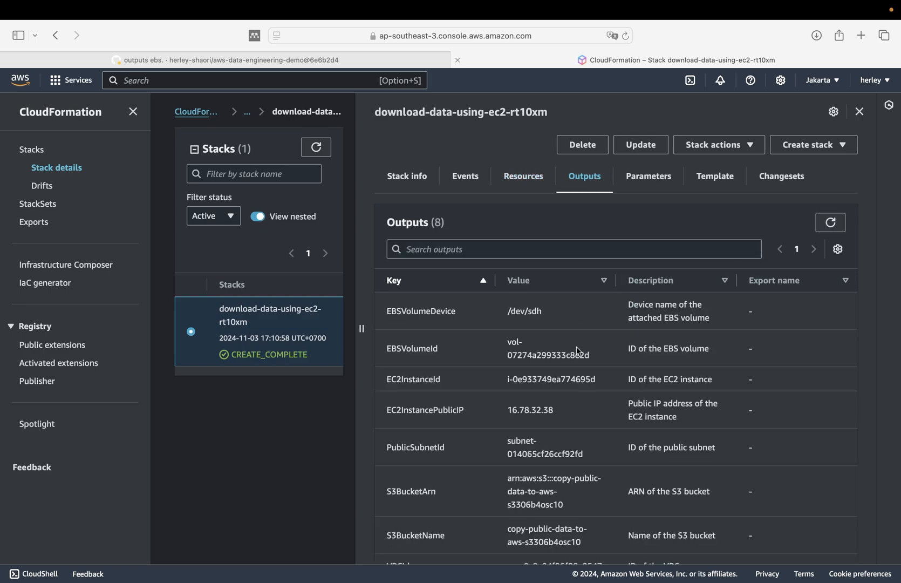
scroll(576, 347, down, 2)
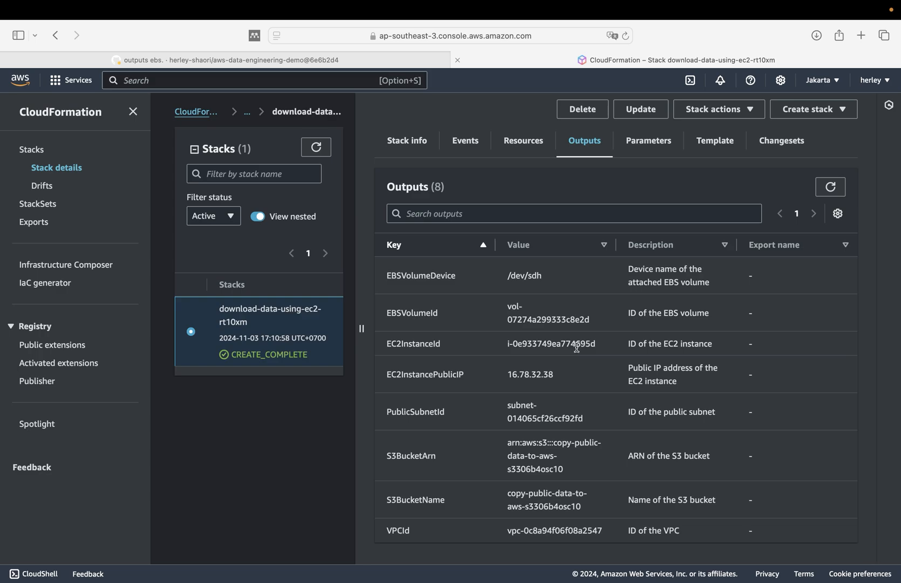
scroll(576, 347, up, 2)
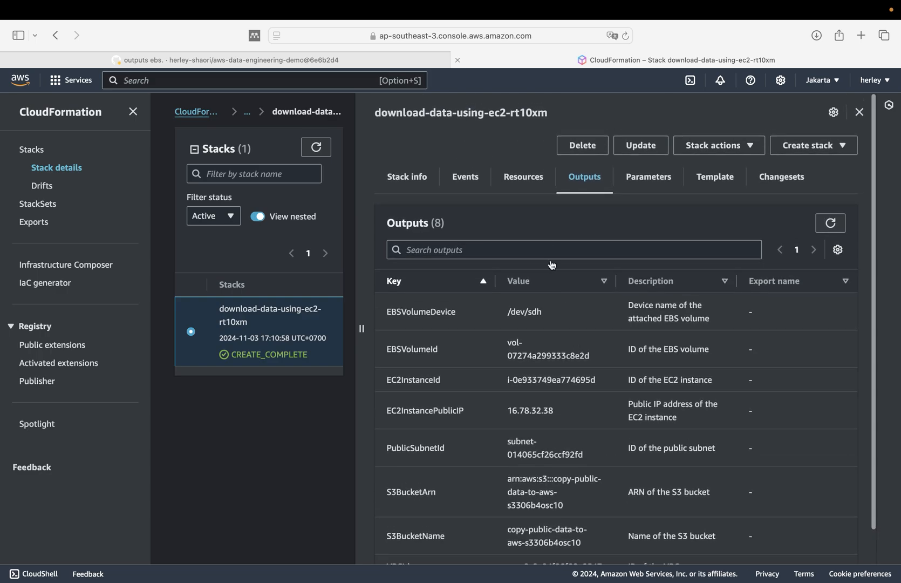
- Open the EC2Instance from the stack's resources, select it in EC2, and connect to it through Session Manager
click(522, 176)
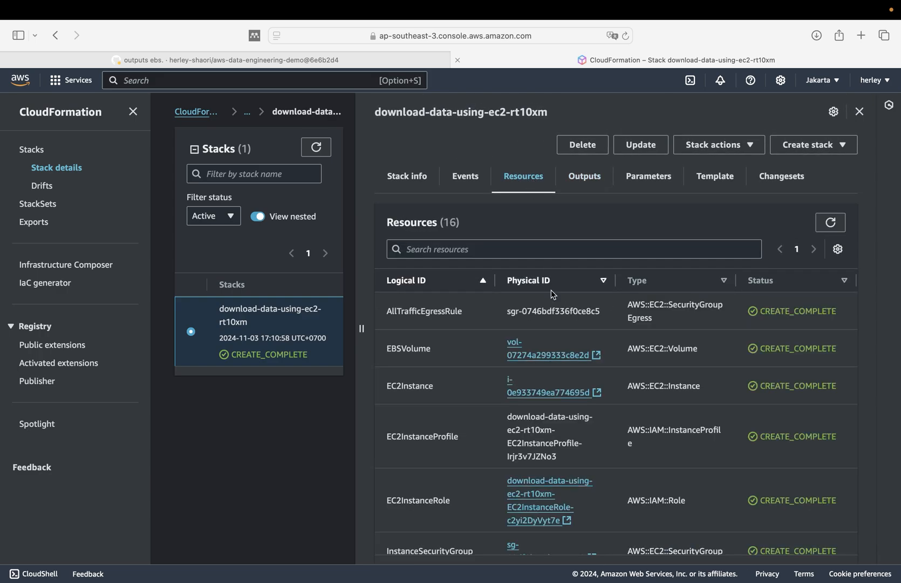
click(537, 393)
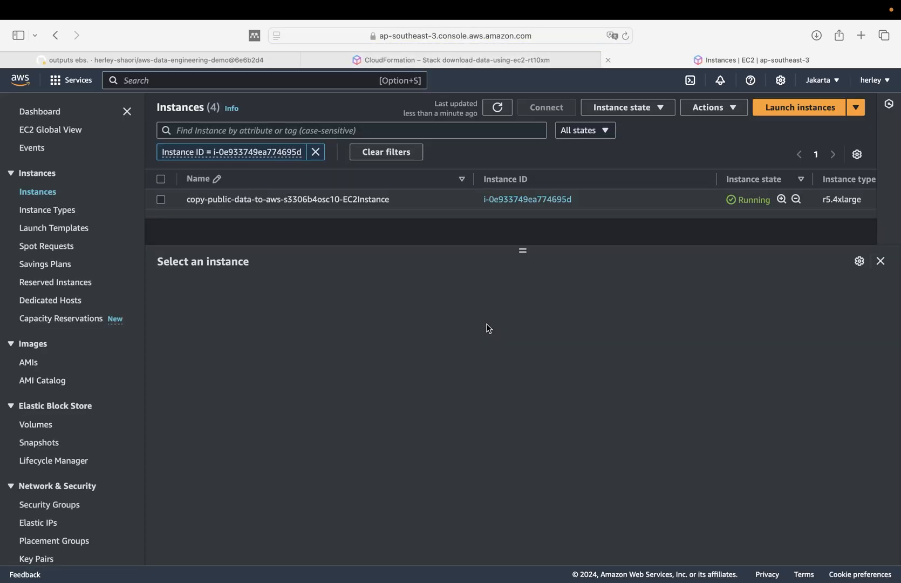
click(158, 197)
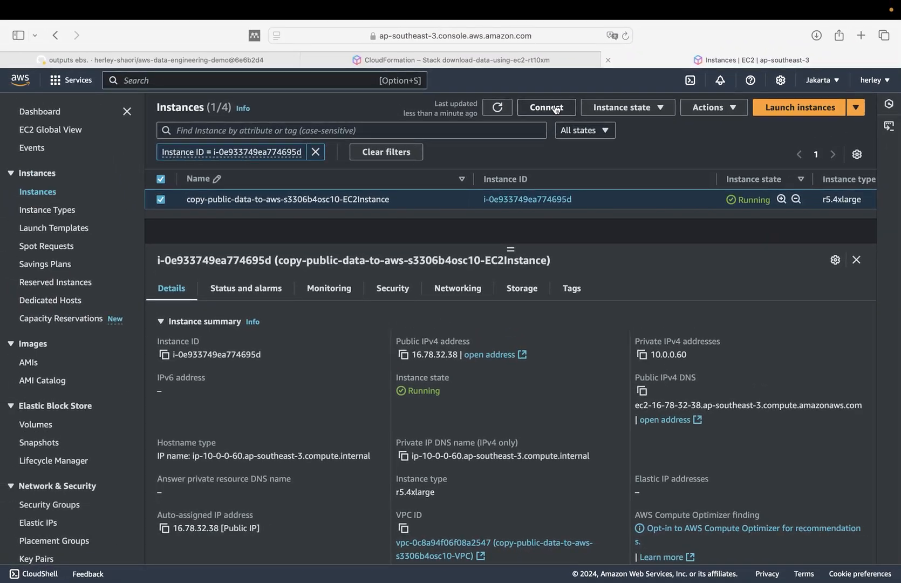
click(549, 93)
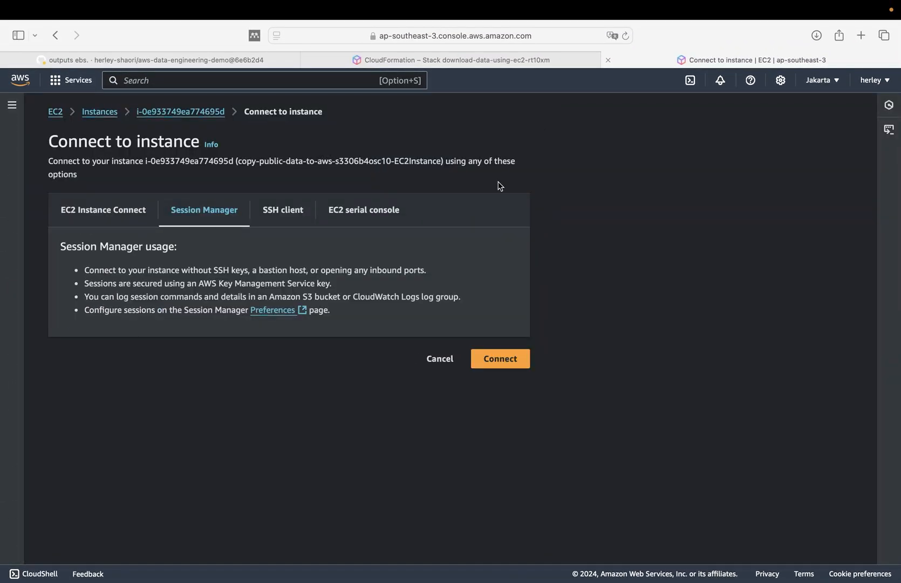
click(500, 359)
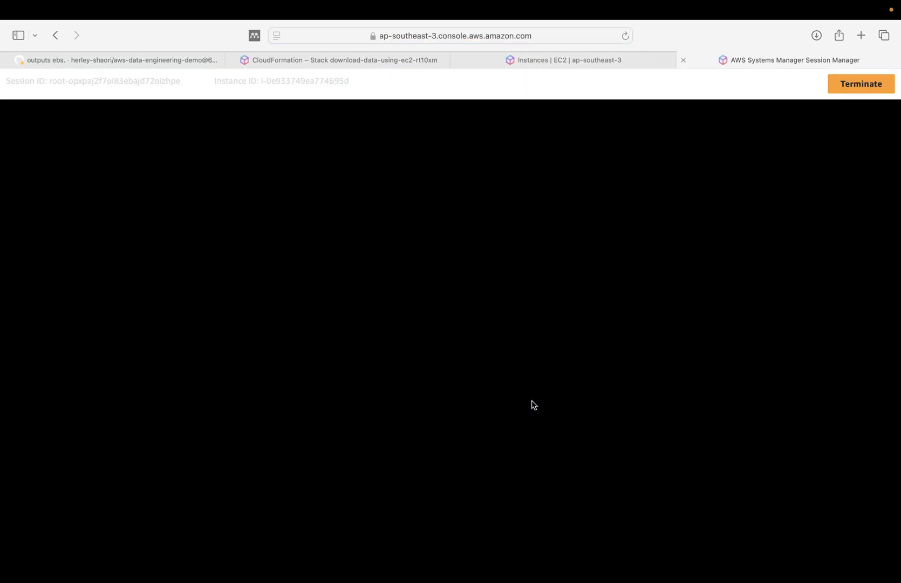